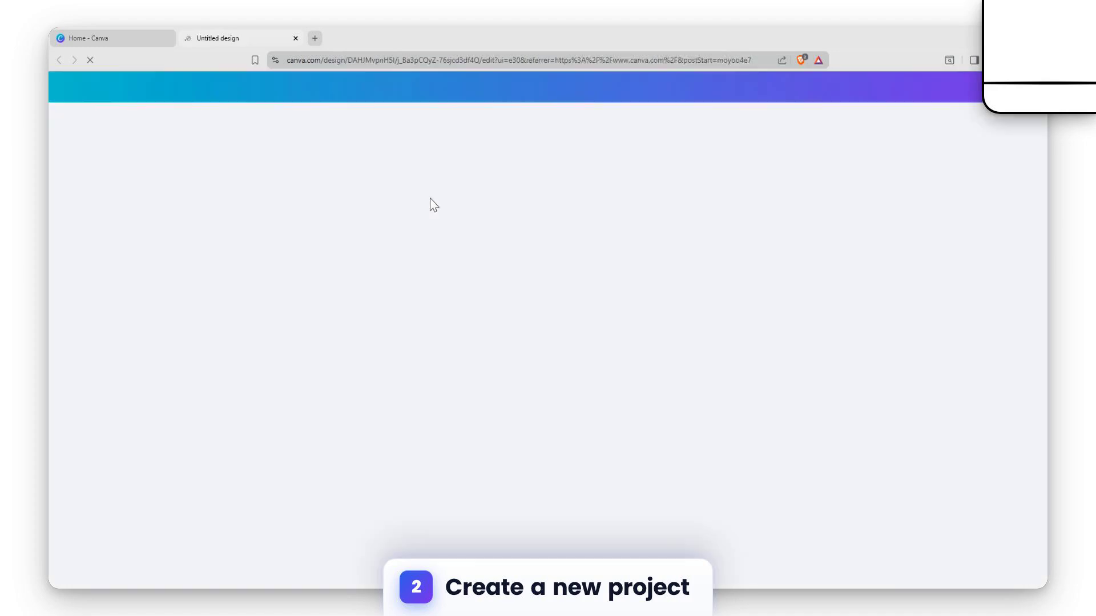
Search the logo templates for "esports" and apply the light-background page of the Purple Illustrated Reaper Esports Gaming Mascot Logo
left_click(190, 134)
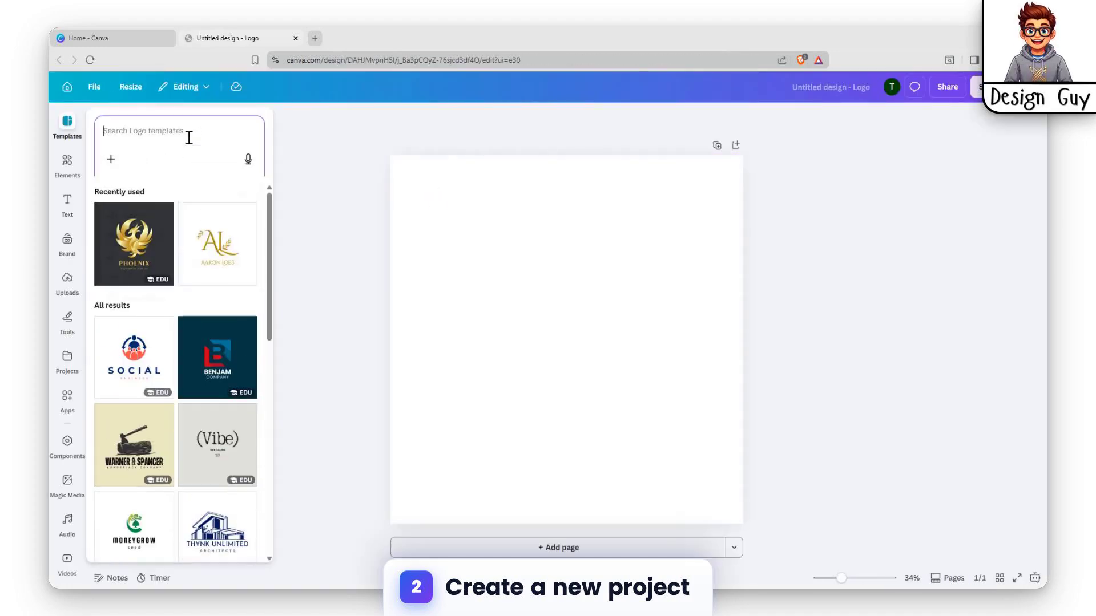
type("e")
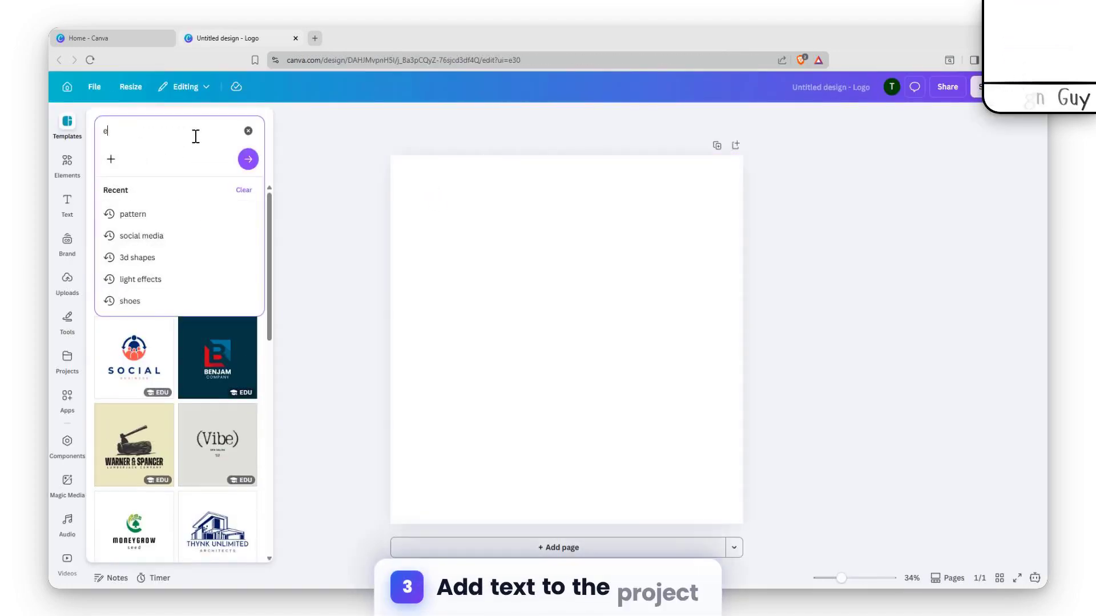
type("sports")
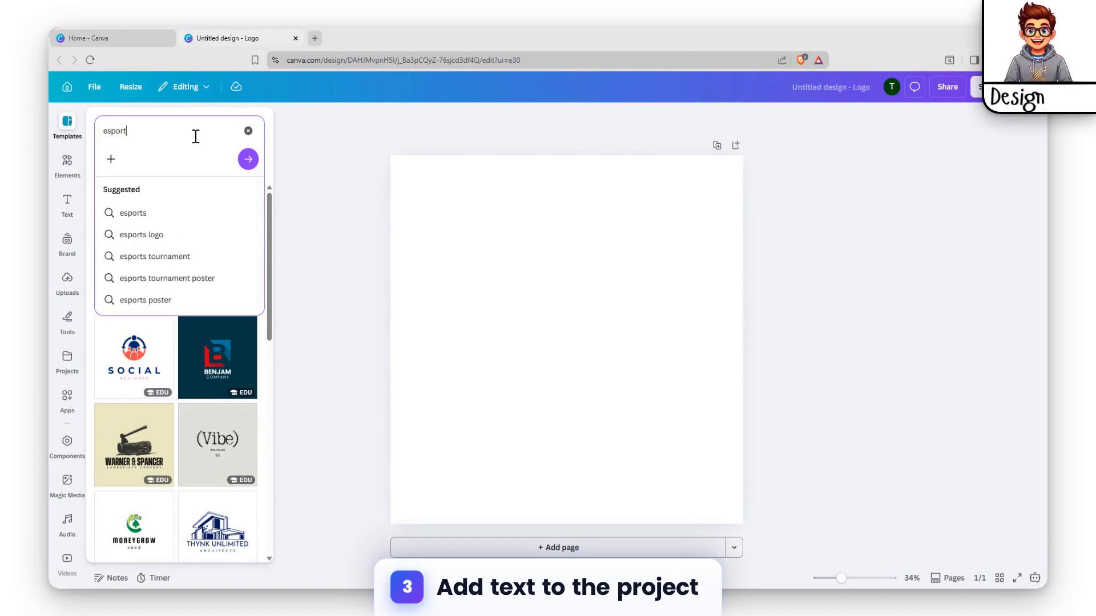
key("Return")
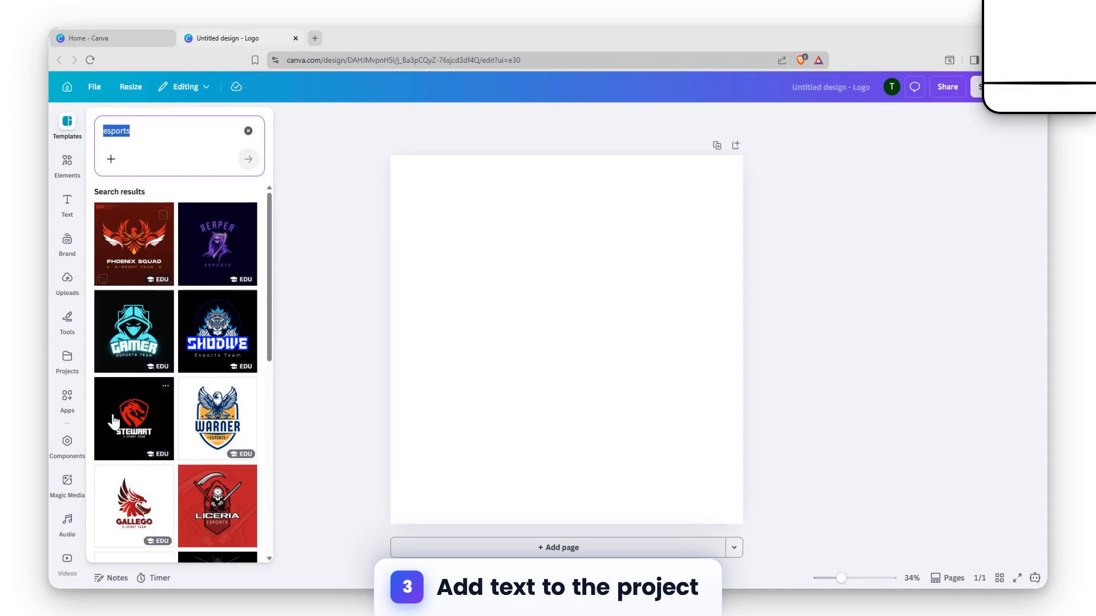
left_click(209, 243)
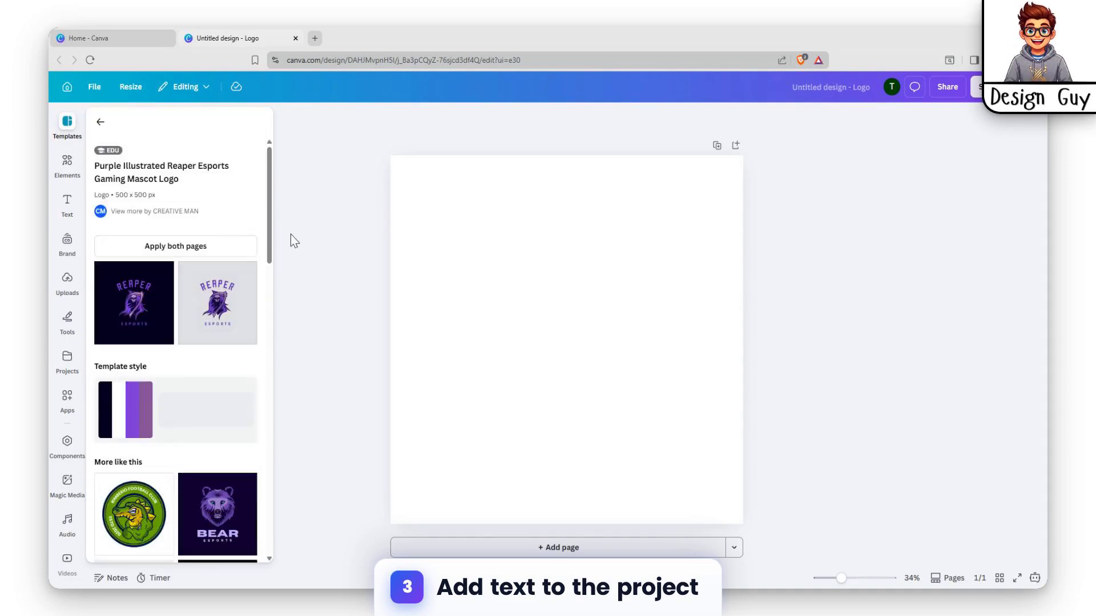
left_click(130, 316)
left_click(200, 298)
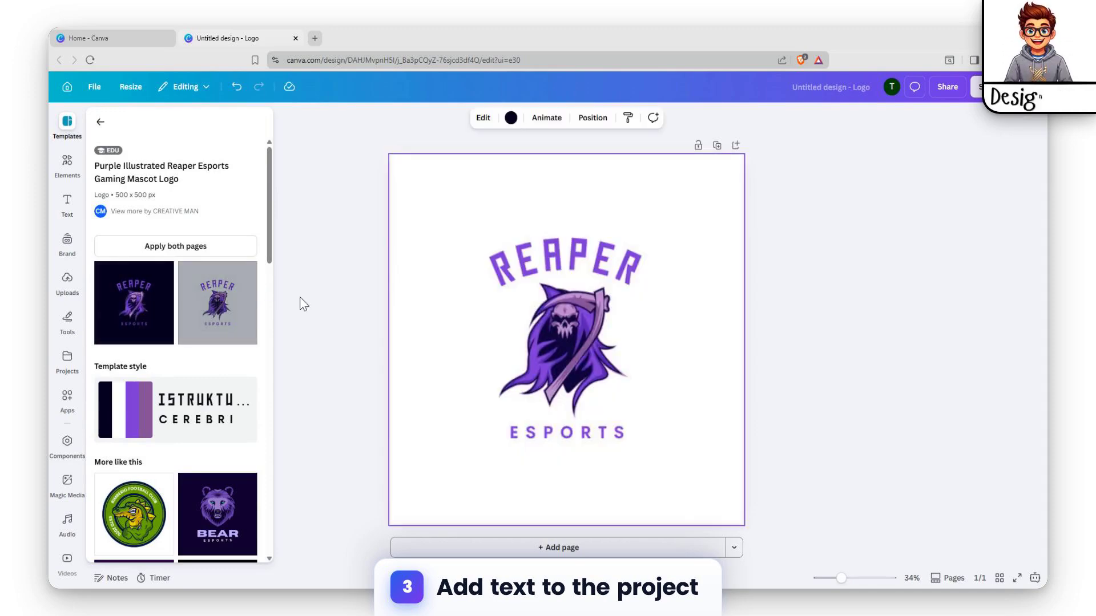
left_click(632, 302)
left_click(703, 316)
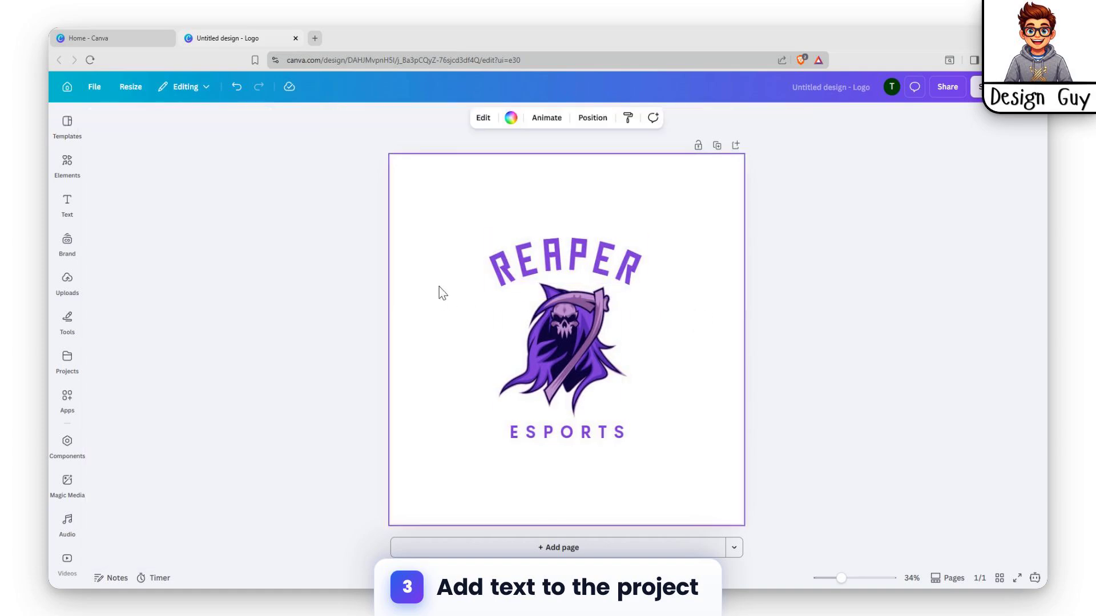
left_click_drag(460, 229, 650, 477)
left_click(468, 207)
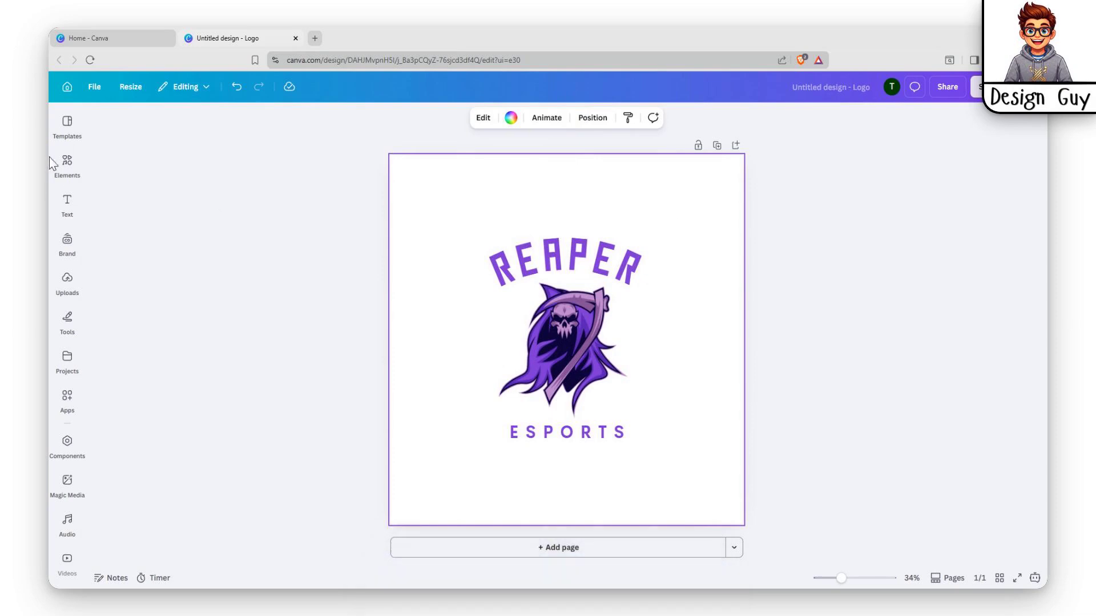
left_click(65, 154)
left_click(71, 133)
left_click(99, 124)
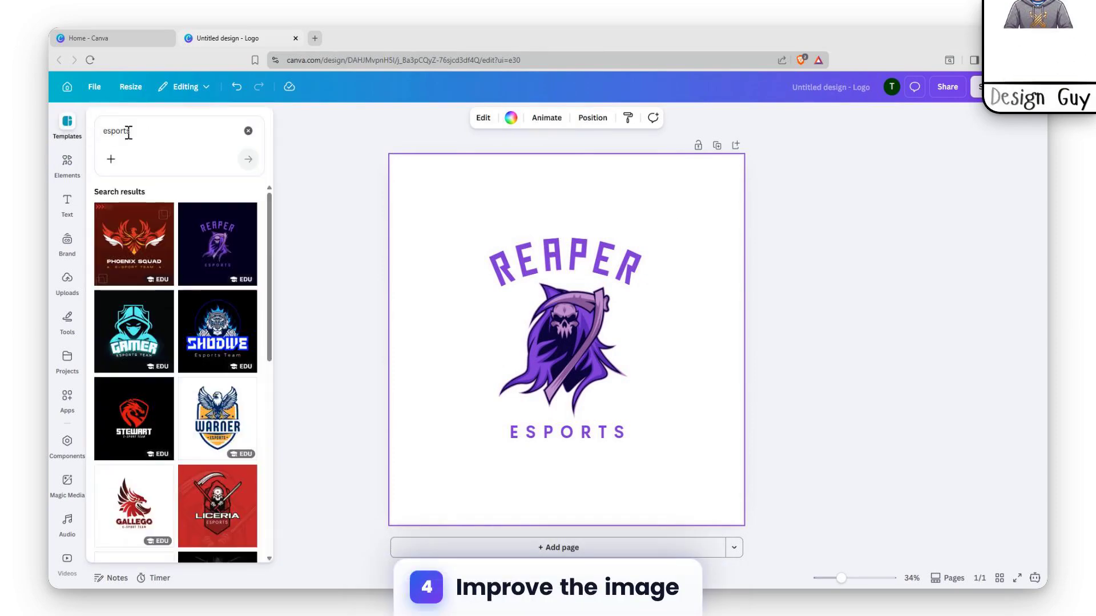
Search the element graphics for "death flag" and add the hooded reaper carrying a chequered flag to the page
left_click(67, 163)
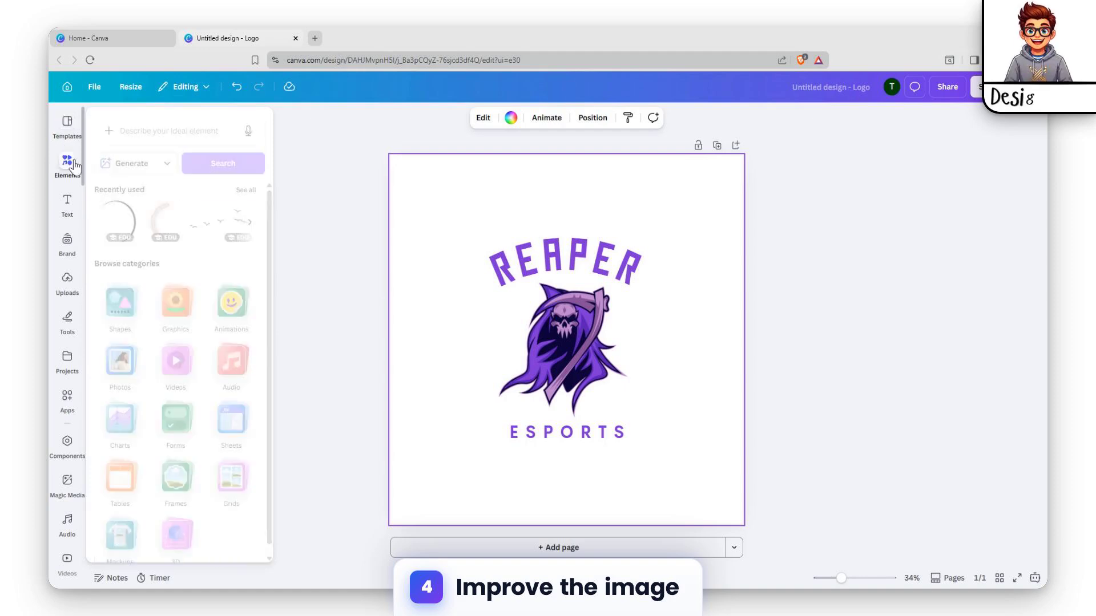
left_click(166, 126)
type("de")
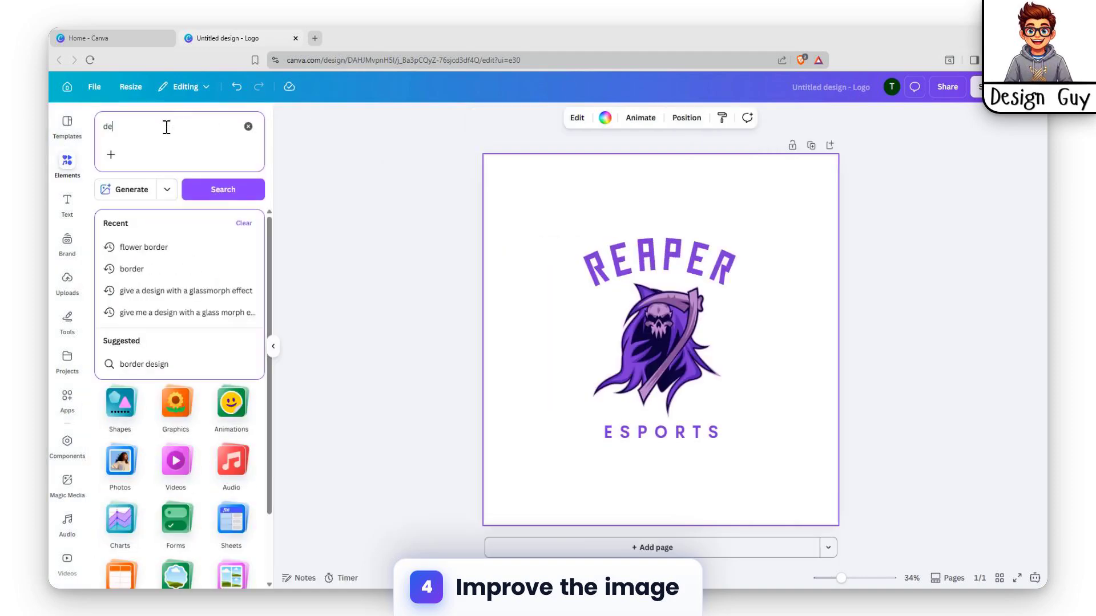
type("ath fl")
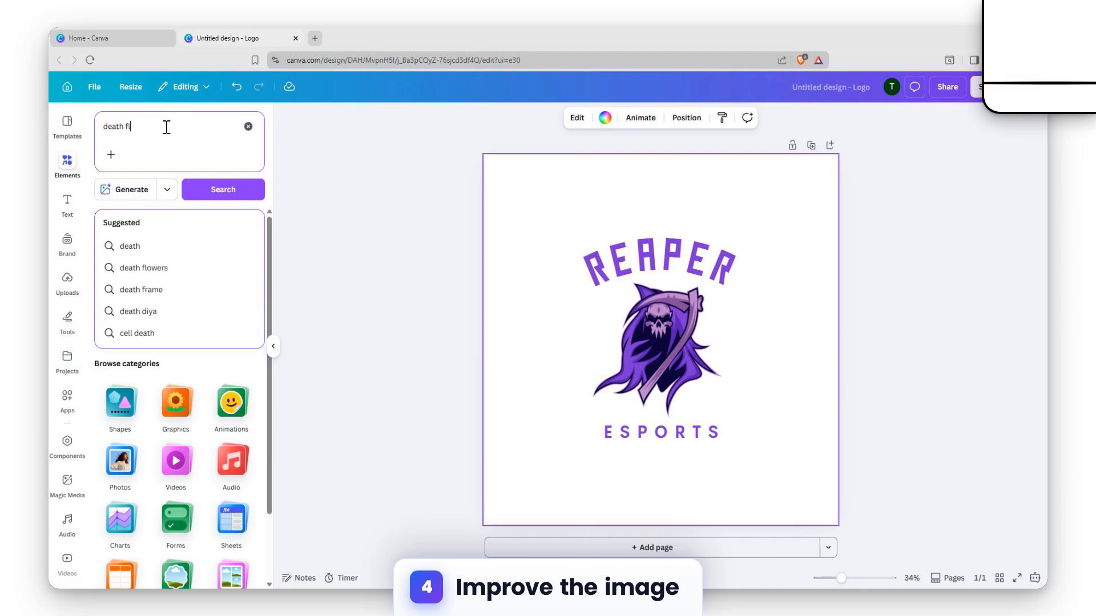
type("ag")
key("Return")
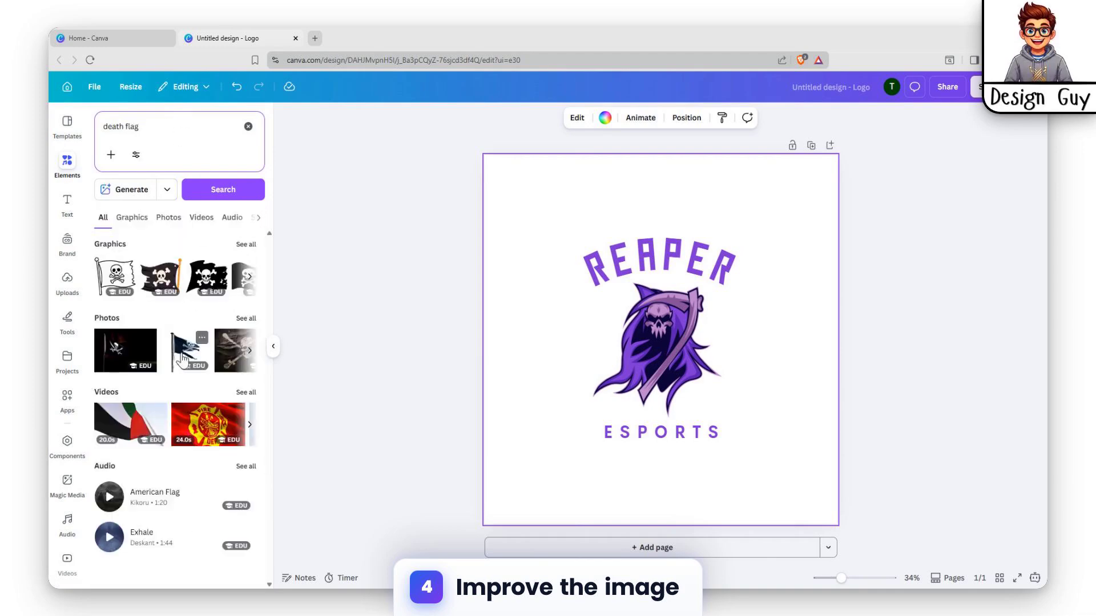
left_click(246, 245)
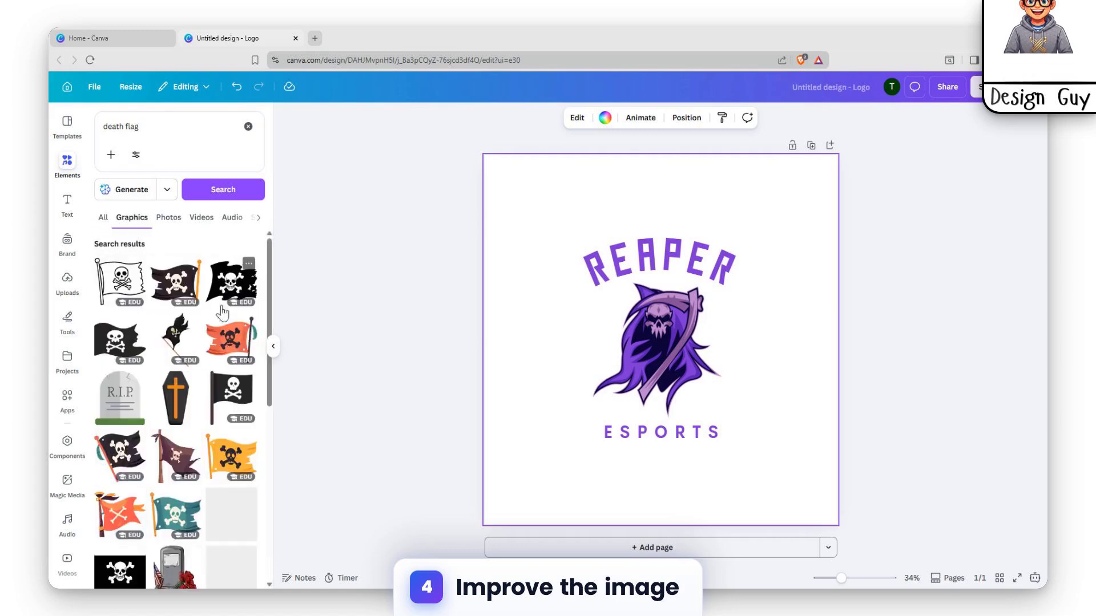
scroll(214, 391, "down", 5)
scroll(212, 391, "down", 10)
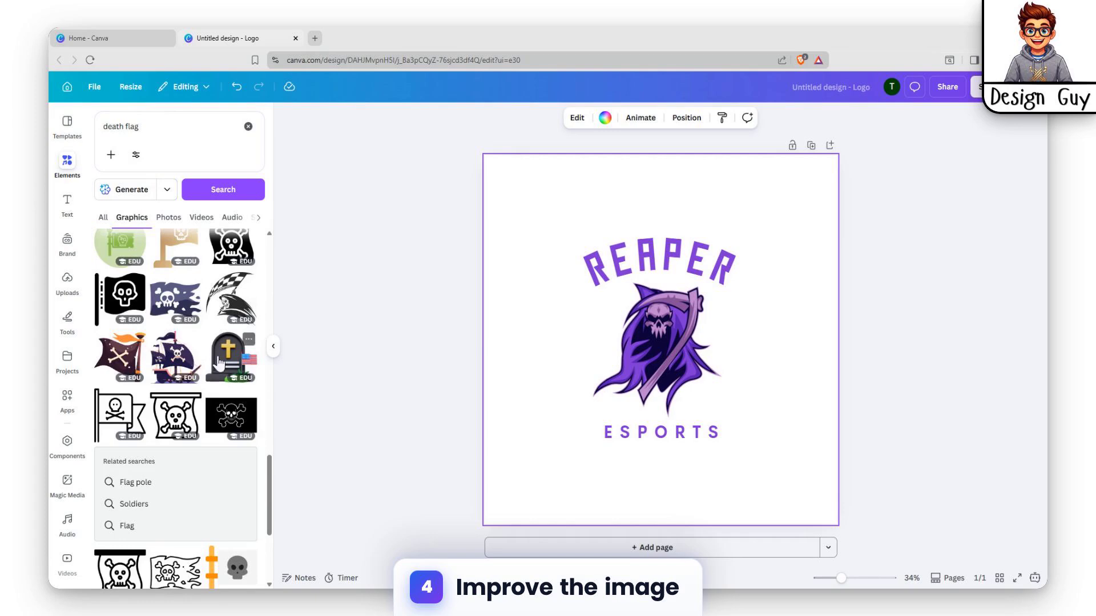
scroll(220, 363, "up", 2)
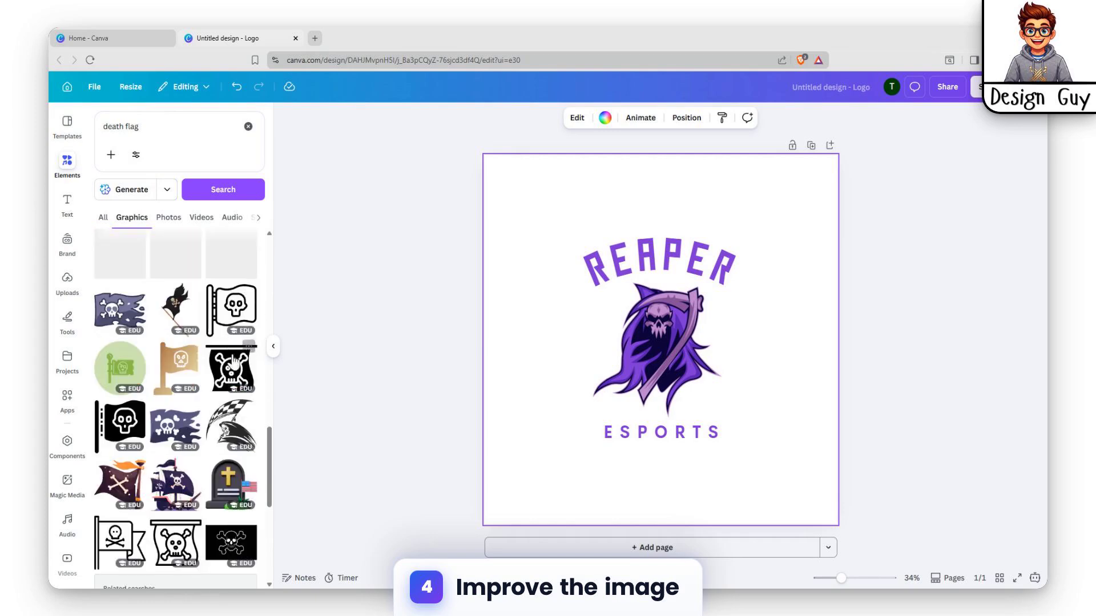
left_click(240, 411)
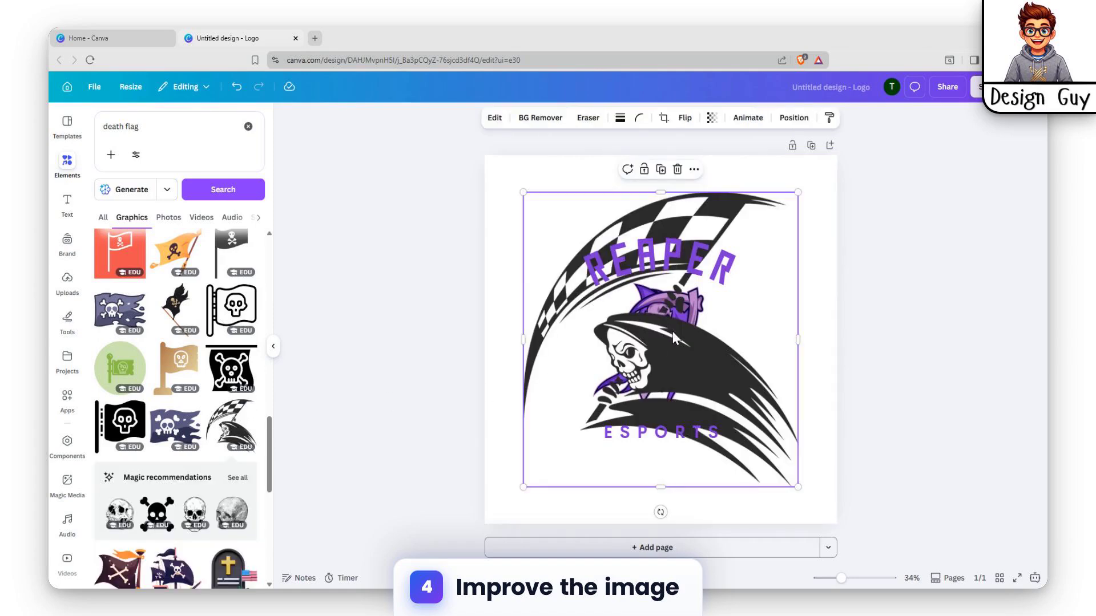
Shrink the chequered-flag reaper graphic and place it beside the purple mascot, within the page's right edge
left_click_drag(674, 343, 702, 333)
left_click_drag(551, 193, 709, 362)
left_click_drag(772, 405, 782, 333)
left_click(737, 343)
right_click(778, 330)
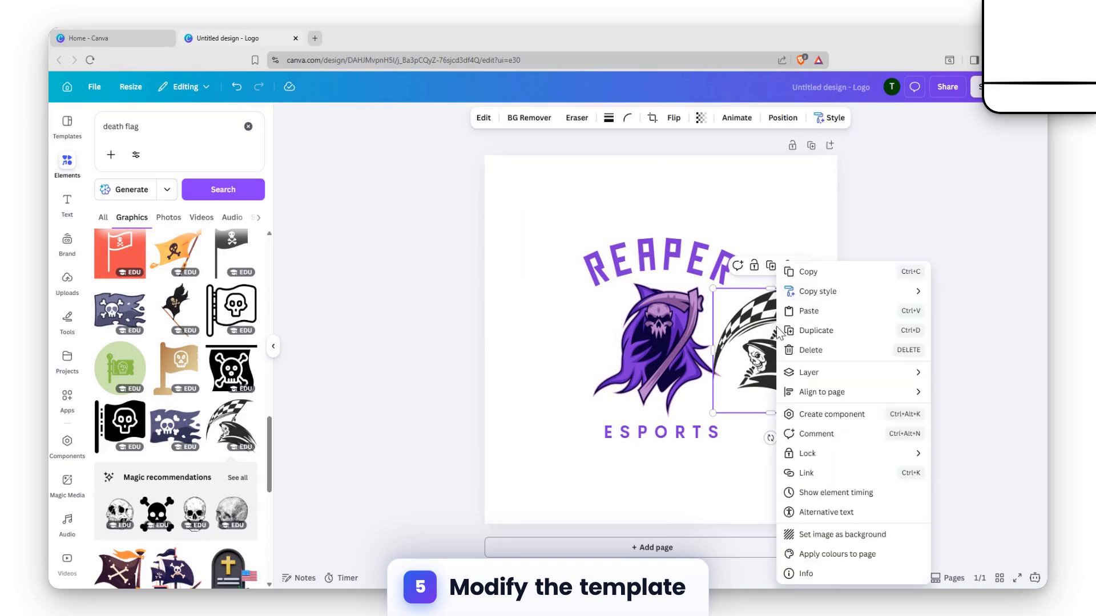
left_click(738, 222)
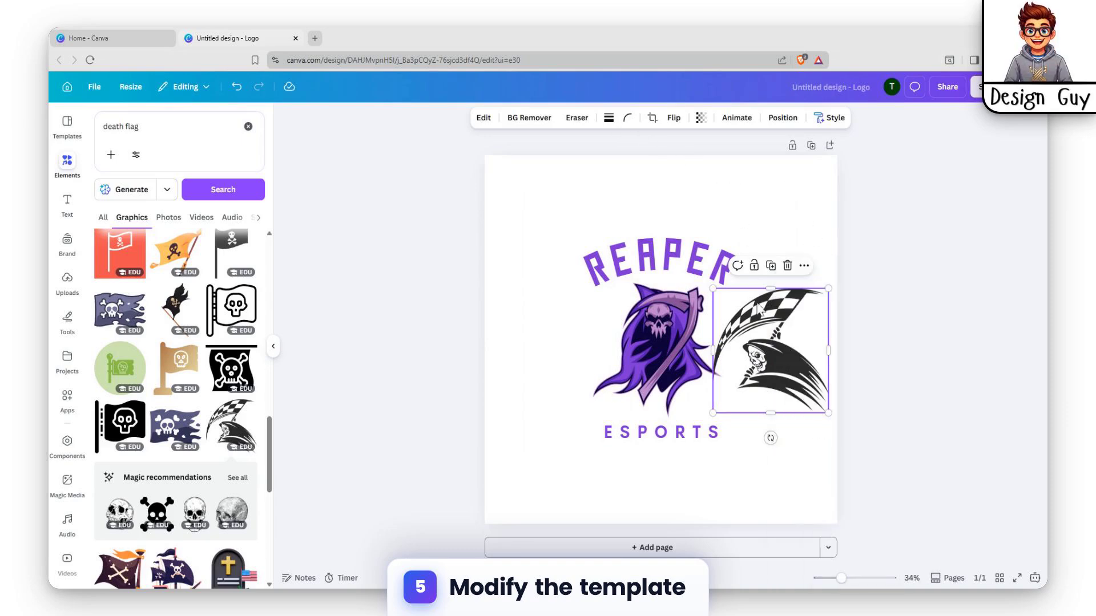
Restyle the chequered-flag reaper graphic with the Cartoon option of Style Match and shift it slightly downward
left_click(484, 118)
left_click(248, 358)
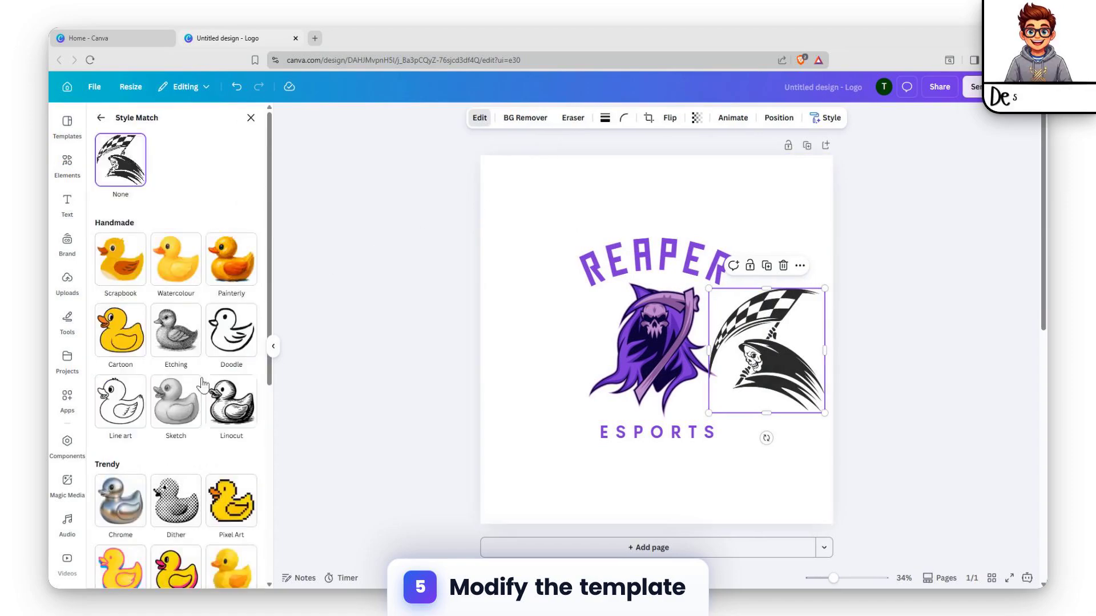
scroll(194, 400, "down", 5)
scroll(194, 388, "up", 5)
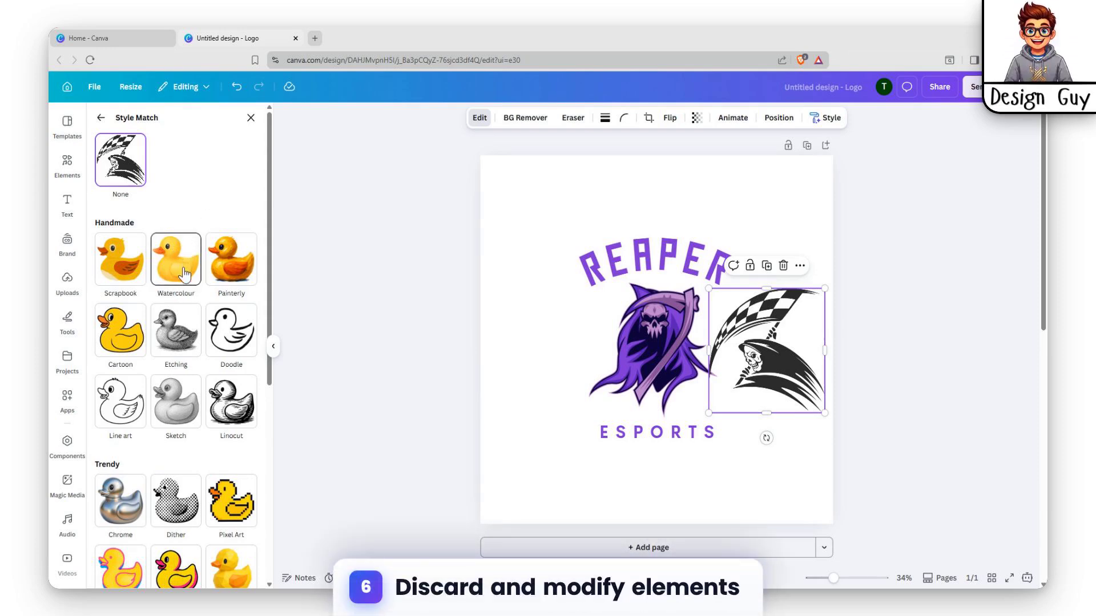
left_click(129, 340)
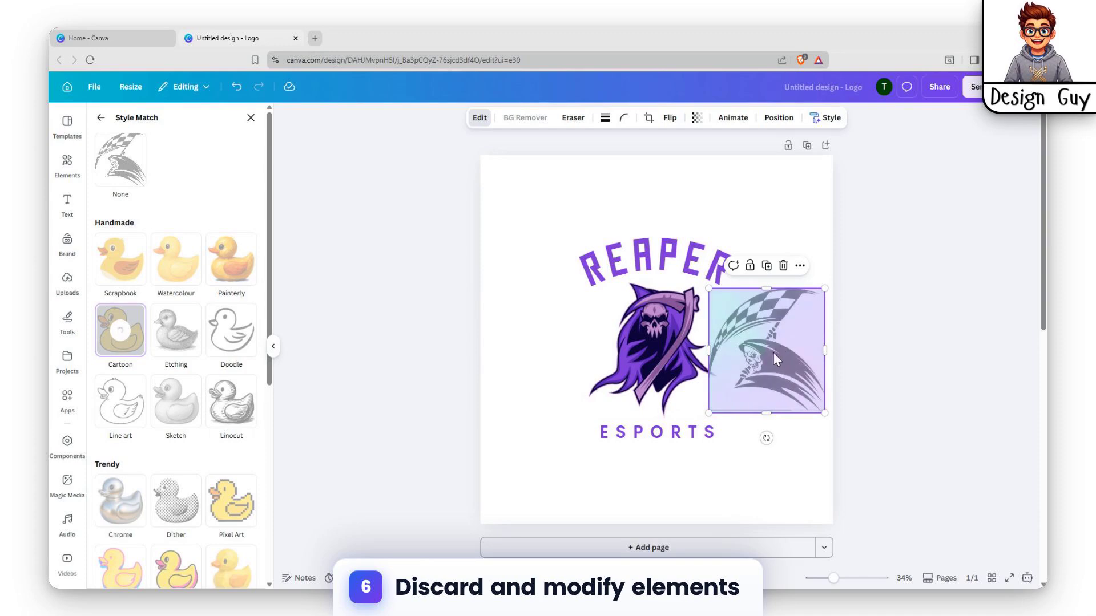
mouse_move(773, 352)
left_mouse_down()
mouse_move(754, 363)
mouse_move(774, 352)
left_mouse_up()
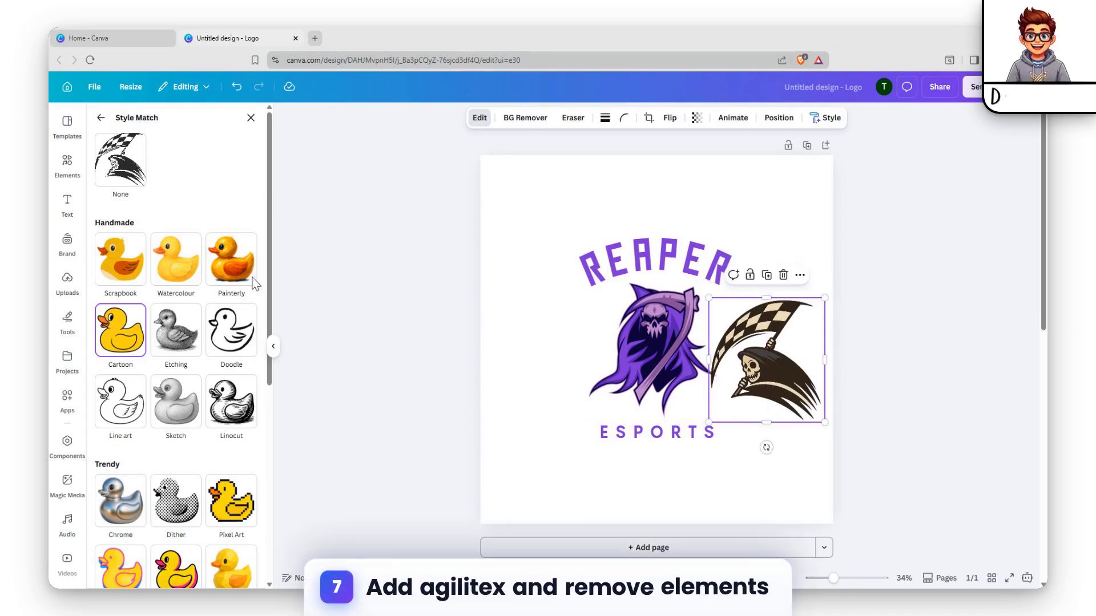
Apply the Minty filter from the Colour Pop group to the chequered-flag reaper graphic
scroll(245, 285, "down", 6)
scroll(245, 285, "up", 6)
left_click(101, 118)
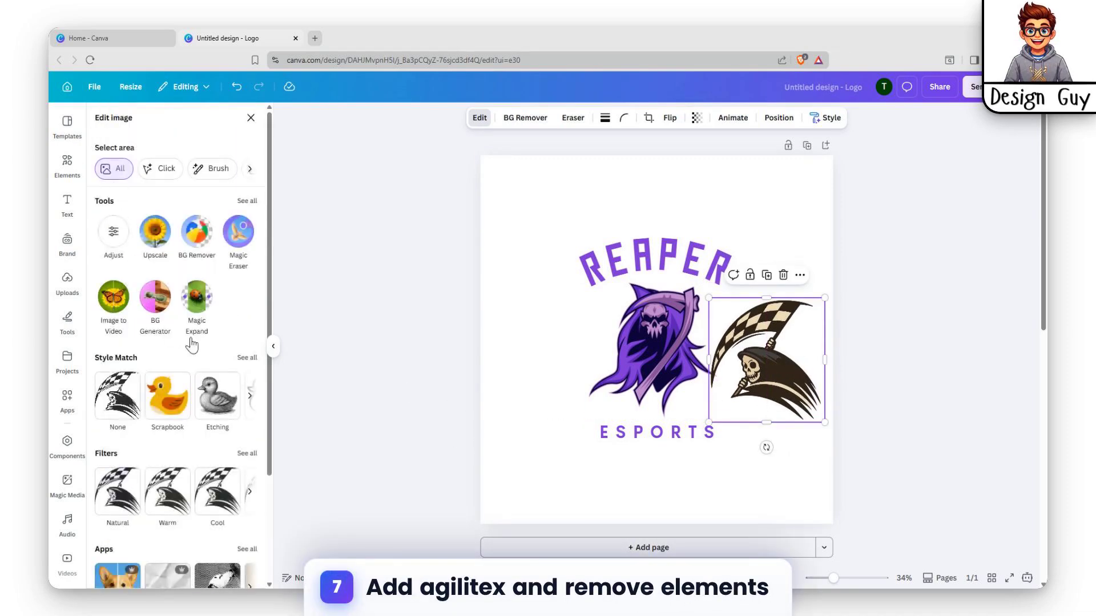
scroll(200, 343, "down", 3)
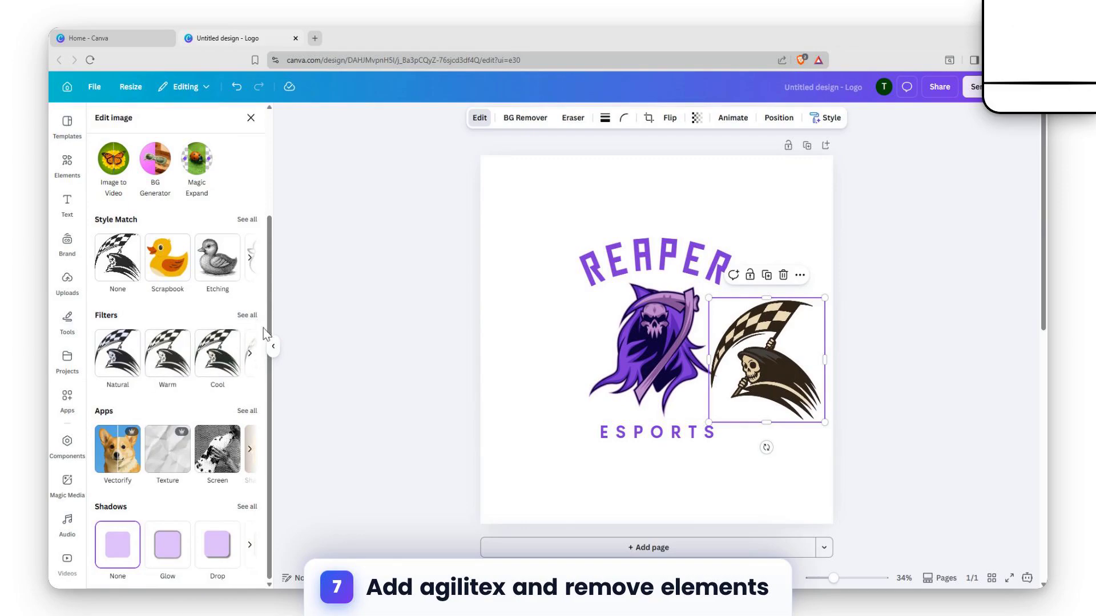
left_click(247, 315)
scroll(216, 363, "down", 10)
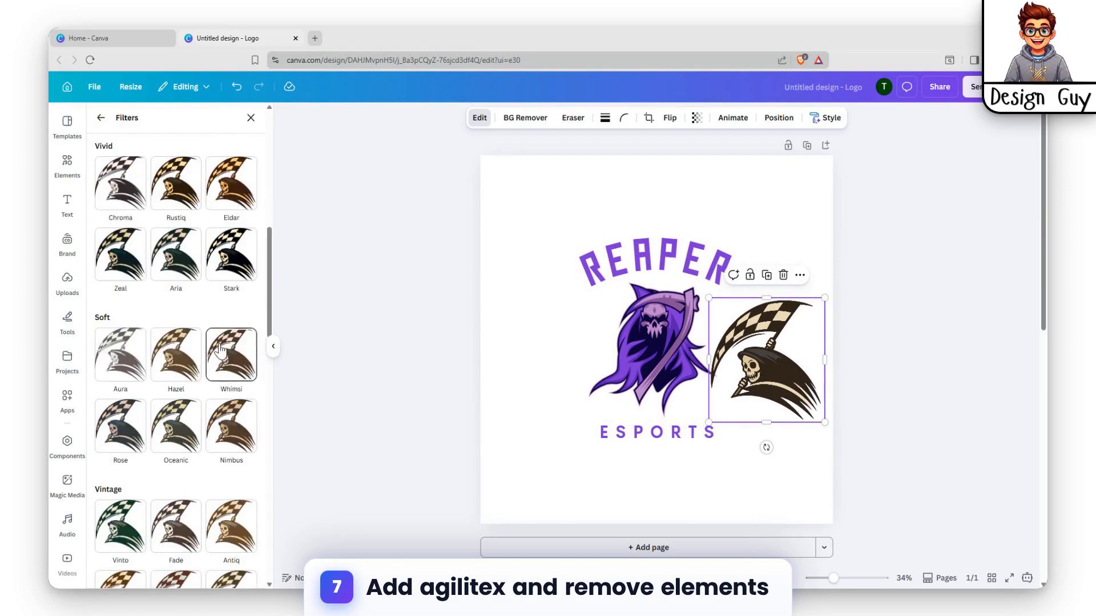
left_click(242, 249)
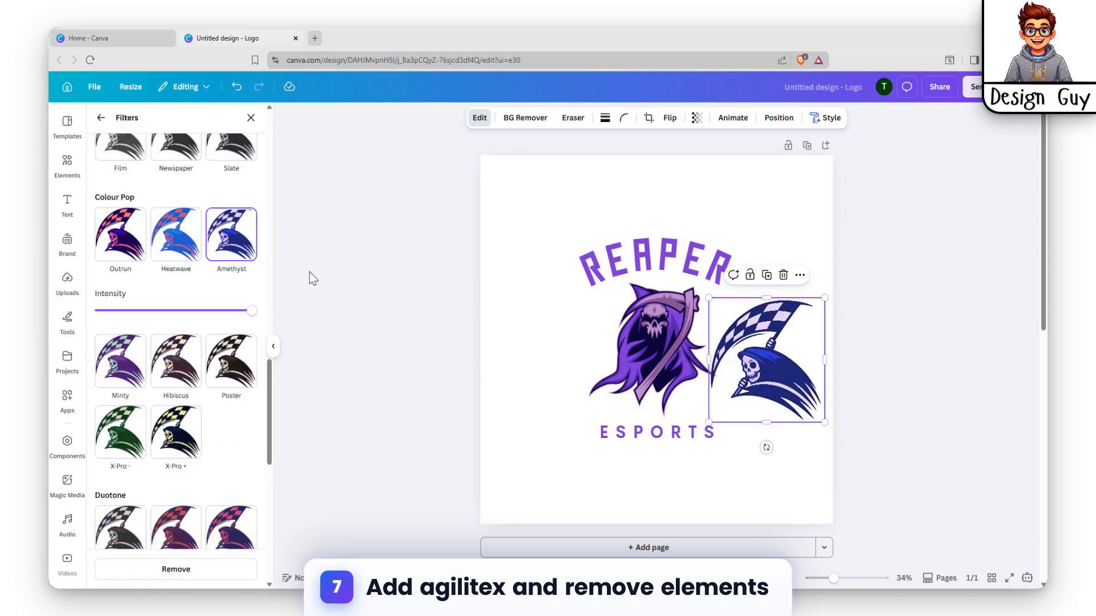
left_click(122, 365)
Remove the original purple reaper mascot and centre the chequered-flag reaper between the REAPER and ESPORTS texts
left_click(659, 344)
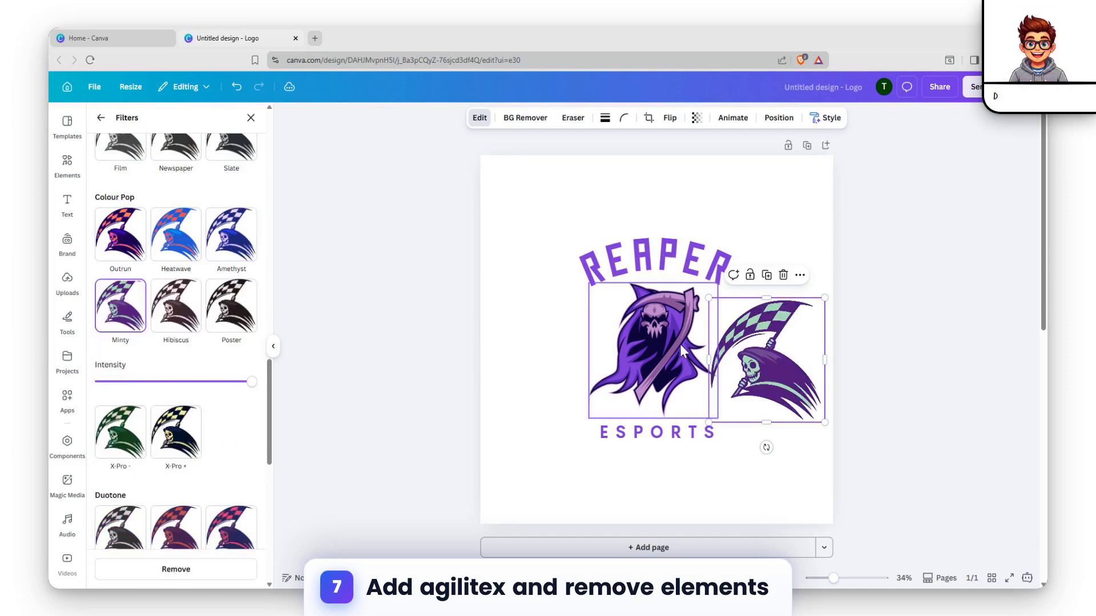
left_click_drag(689, 348, 595, 351)
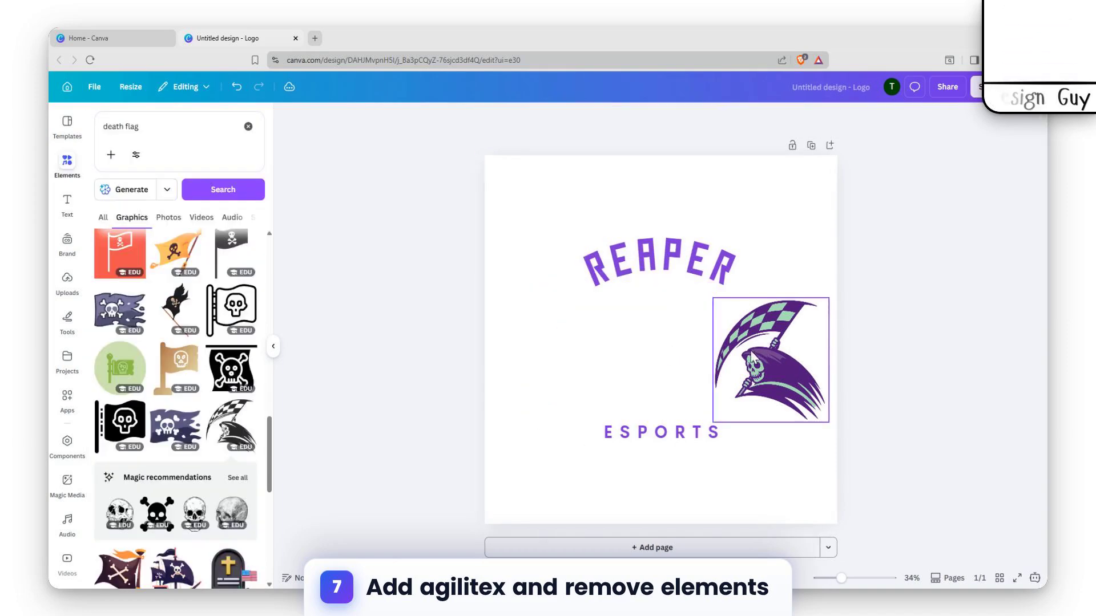
left_click(752, 357)
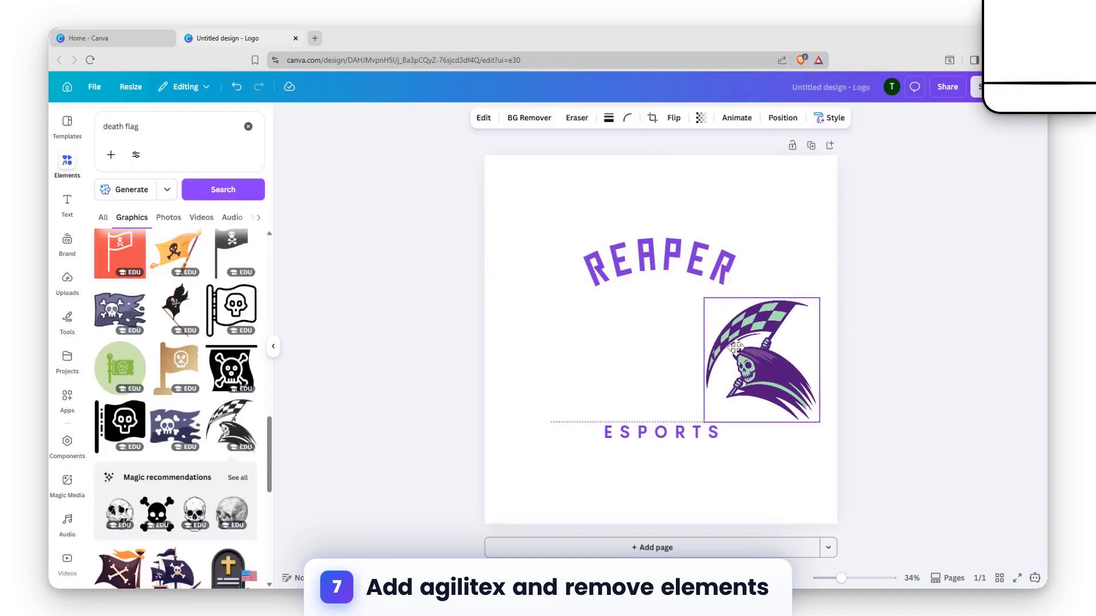
left_click_drag(753, 357, 642, 345)
left_click(820, 325)
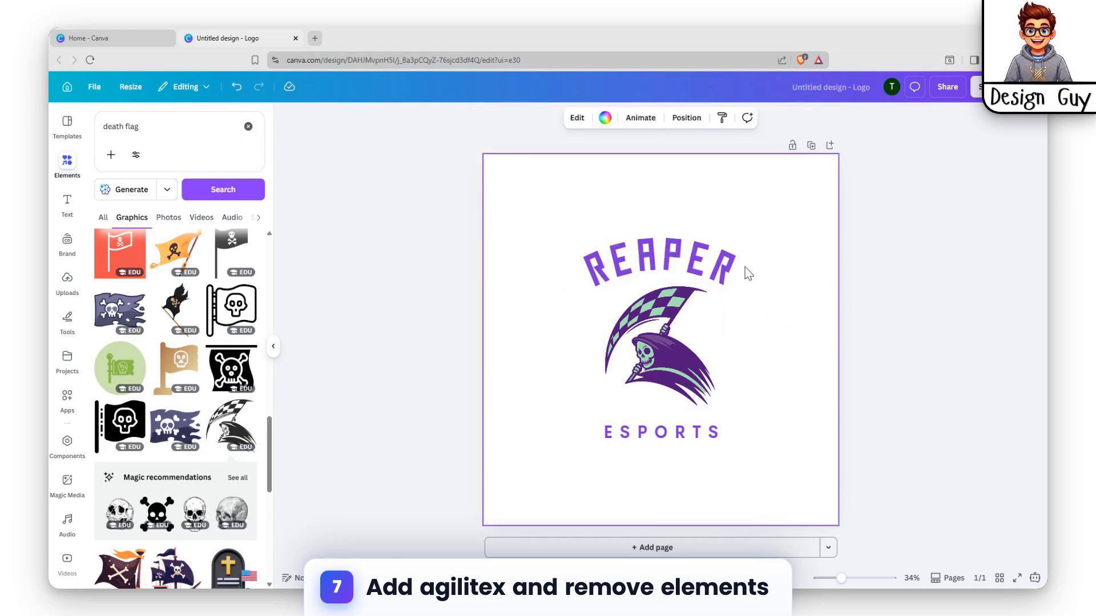
left_click(672, 340)
left_click(792, 327)
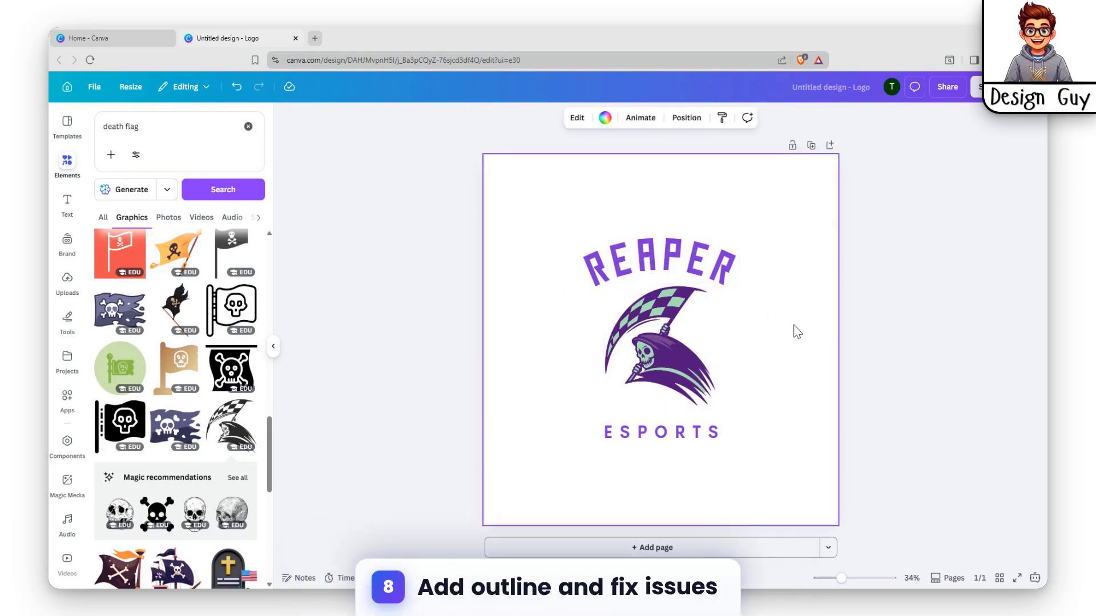
Search the graphics library for "games" and for "game", browsing the results of each for a gaming element
scroll(114, 291, "up", 10)
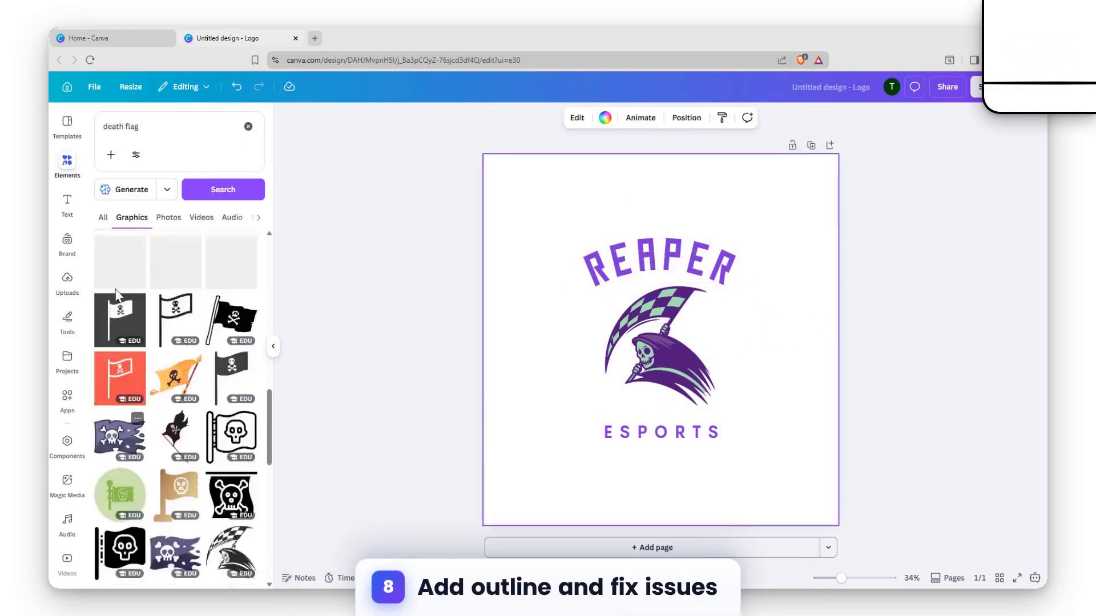
triple_click(159, 132)
type("games")
key("Return")
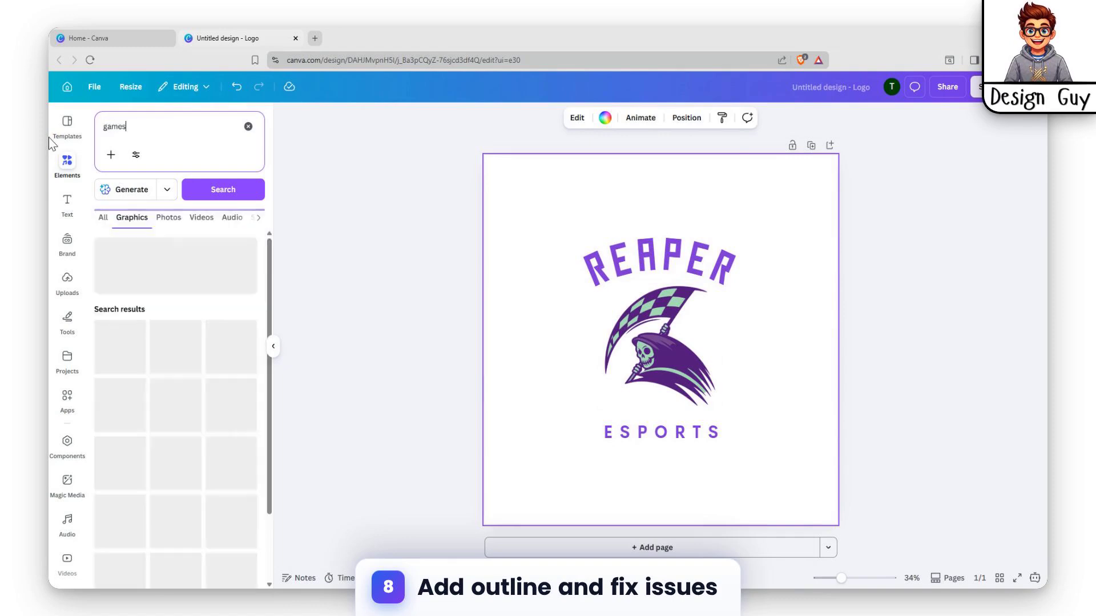
scroll(204, 337, "down", 3)
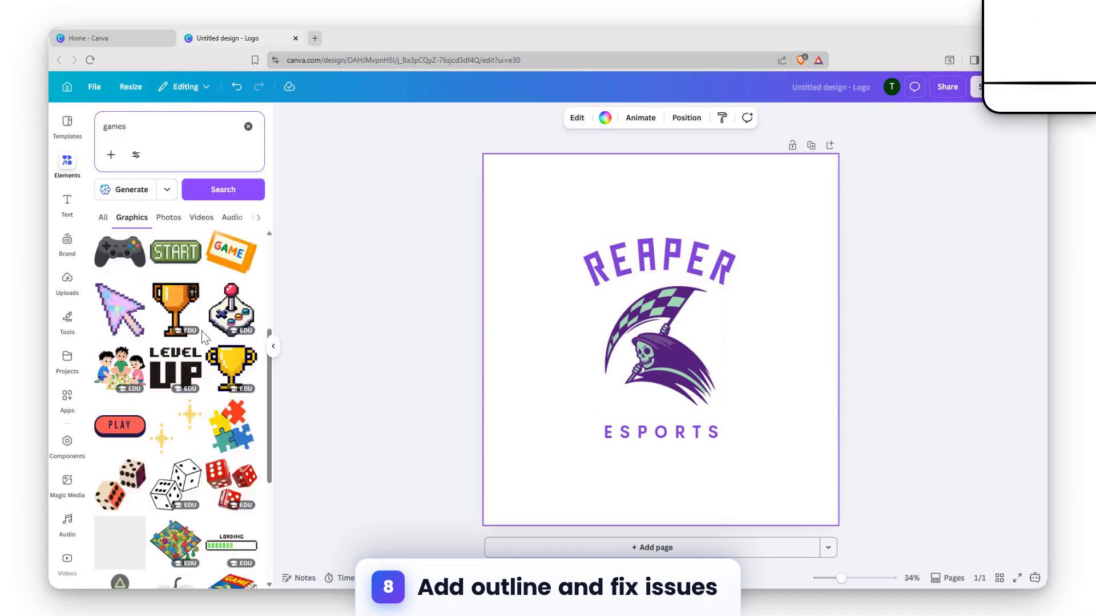
scroll(205, 337, "up", 3)
key("BackSpace")
key("Return")
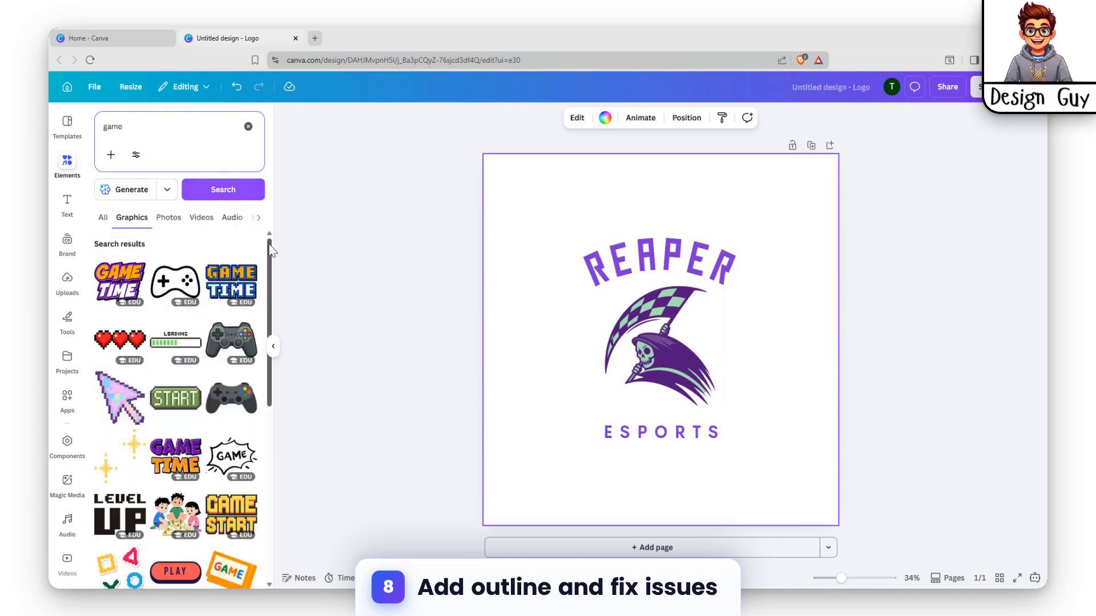
scroll(204, 317, "down", 10)
Search the graphics library for "game logo" and browse the results for a suitable gaming graphic
left_click(194, 123)
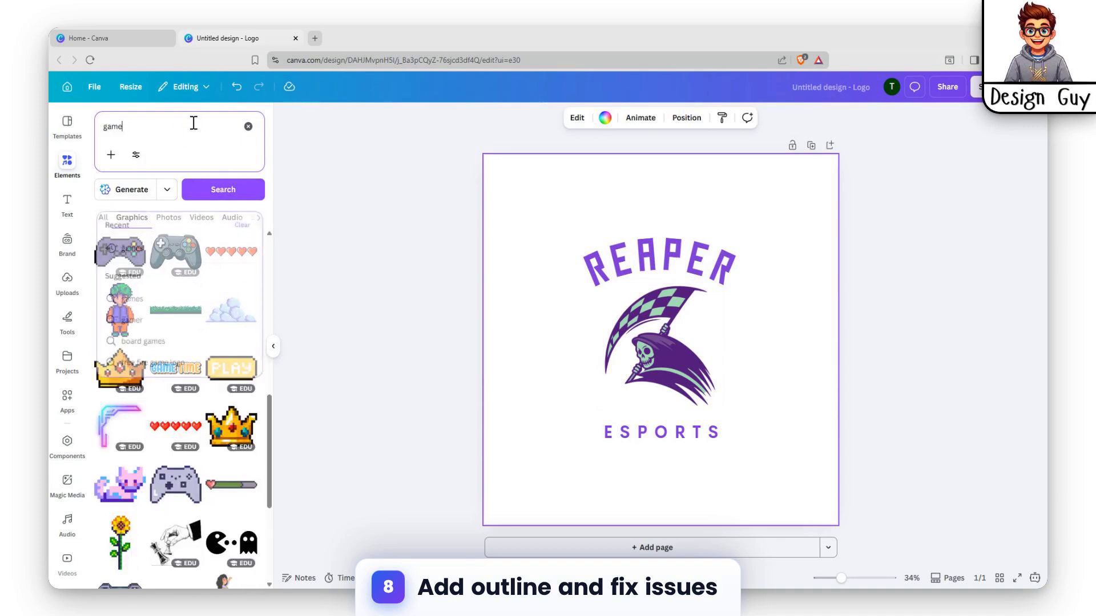
type("logo")
key("Return")
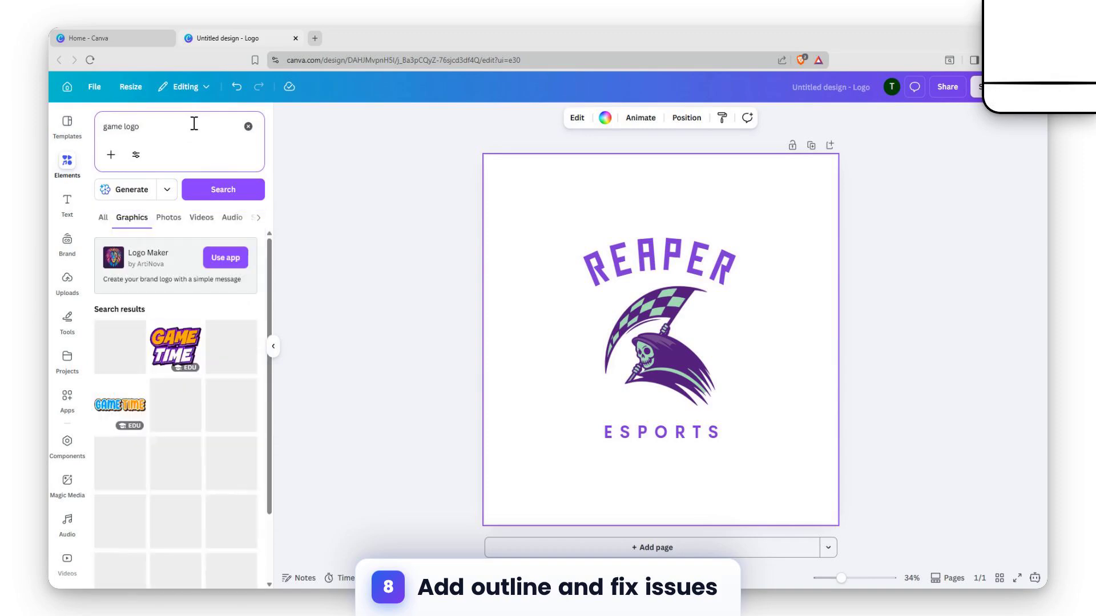
scroll(223, 398, "down", 2)
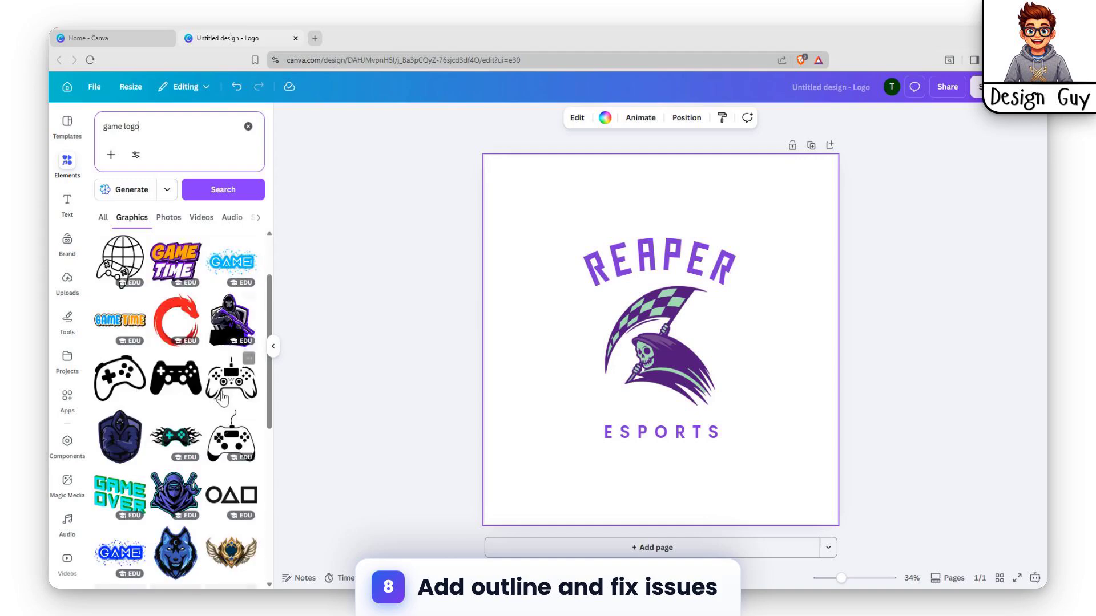
scroll(223, 398, "down", 5)
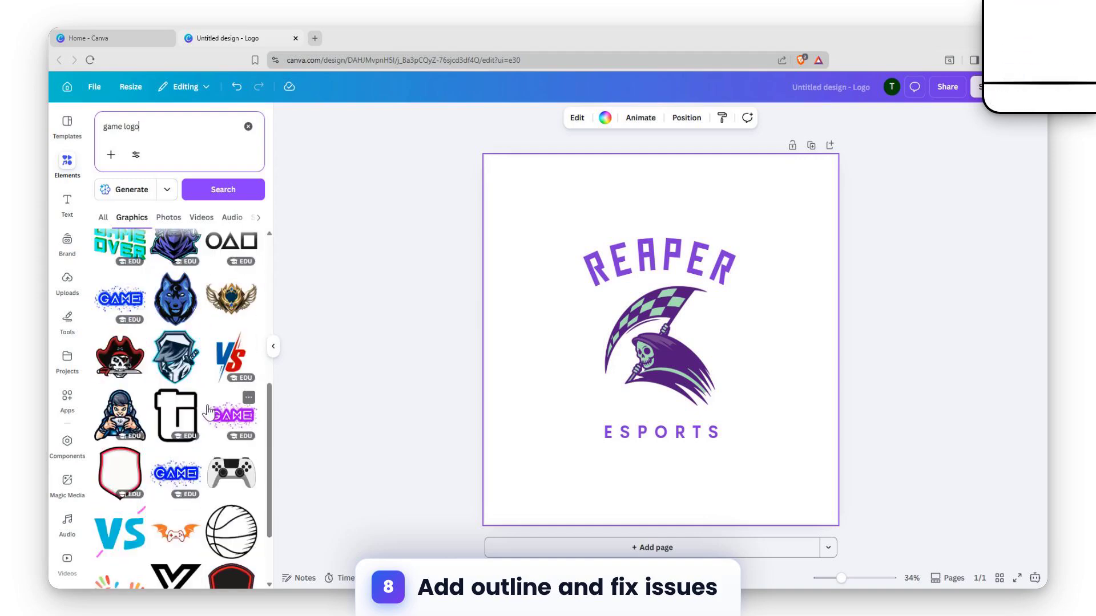
Apply the Bubble text effect to the curved REAPER title and look over its effect settings
left_click(719, 268)
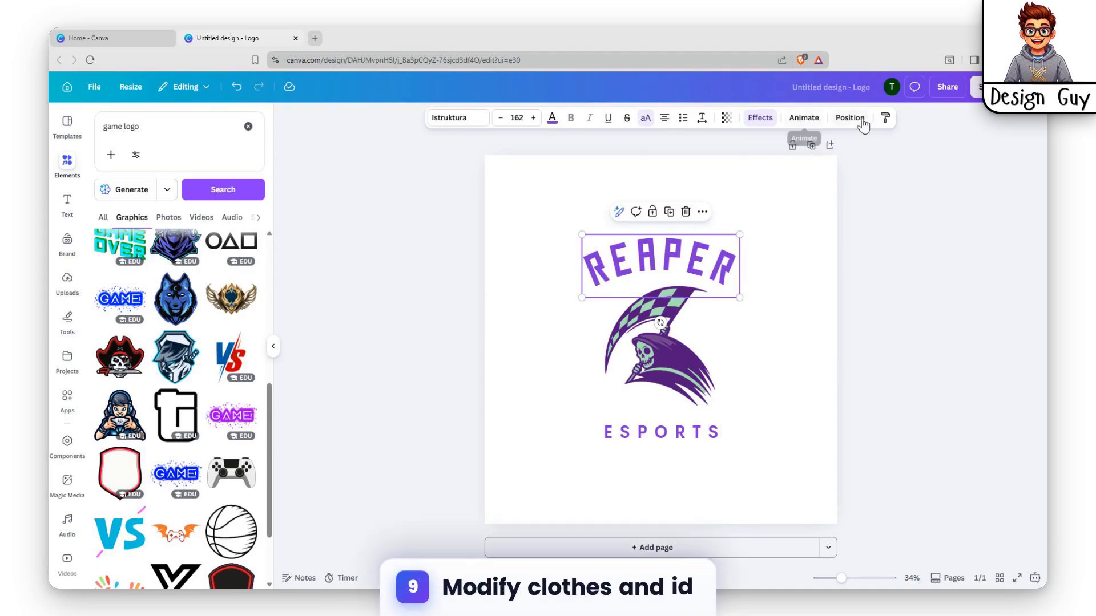
left_click(760, 118)
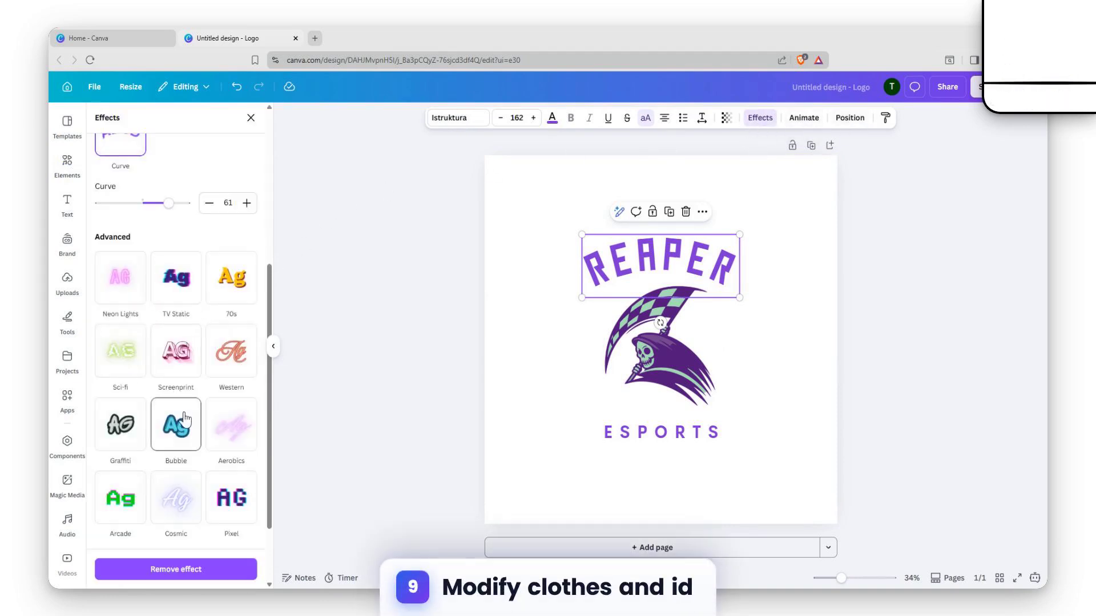
scroll(182, 364, "down", 2)
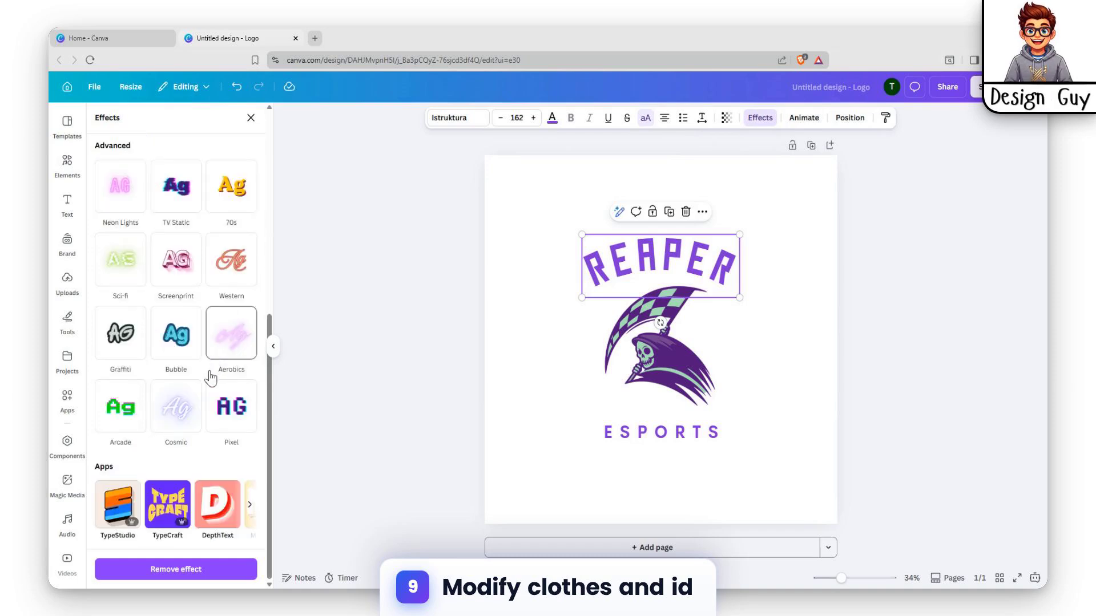
scroll(210, 376, "up", 3)
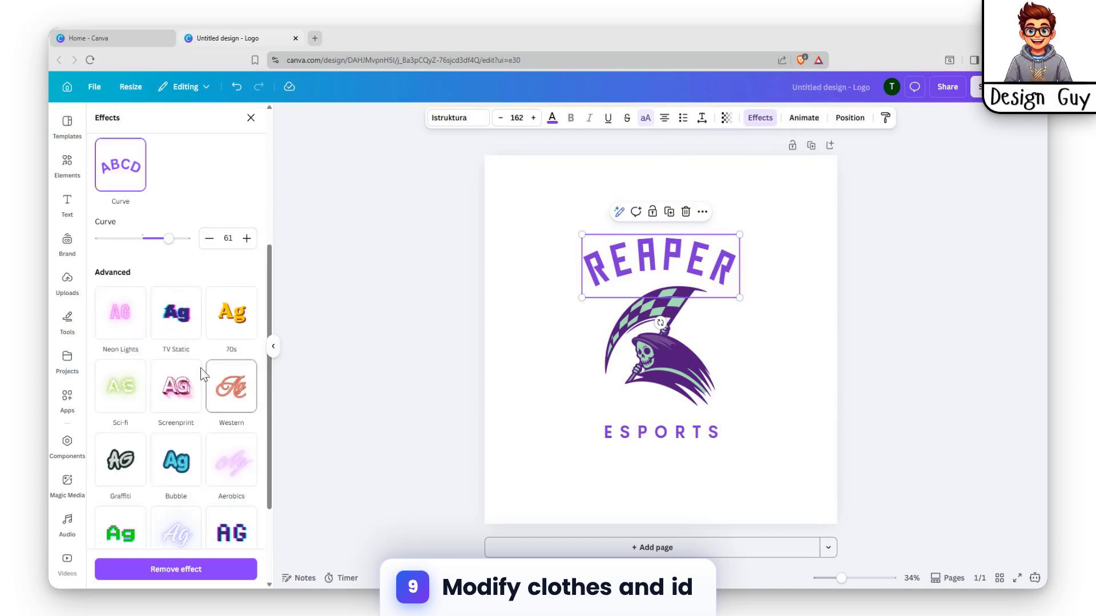
left_click(174, 461)
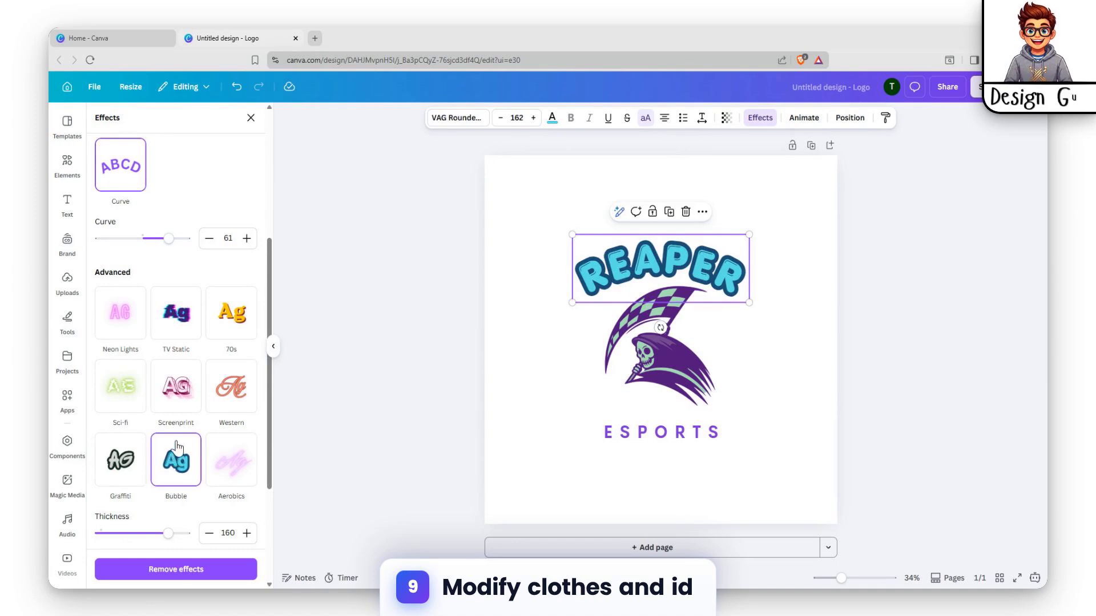
scroll(176, 447, "down", 2)
scroll(196, 417, "up", 2)
scroll(196, 416, "down", 3)
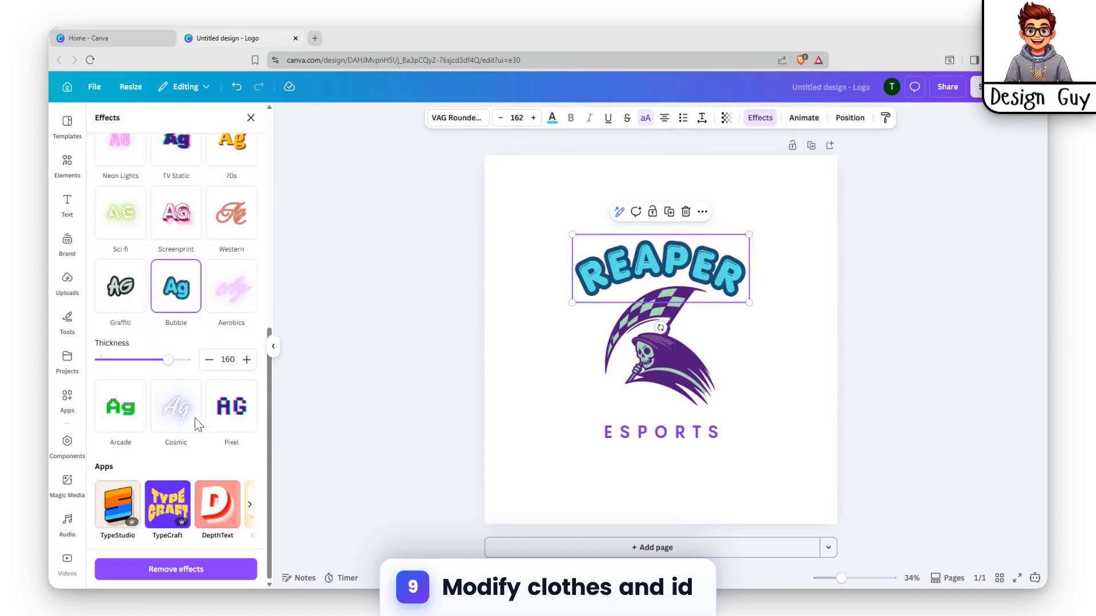
scroll(195, 416, "up", 2)
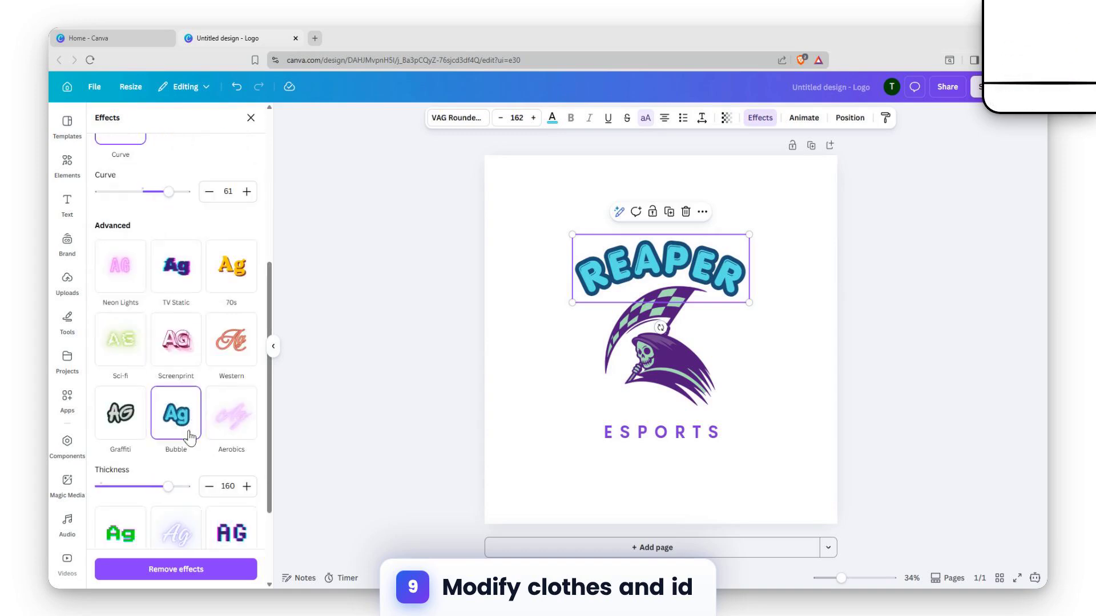
scroll(222, 431, "up", 3)
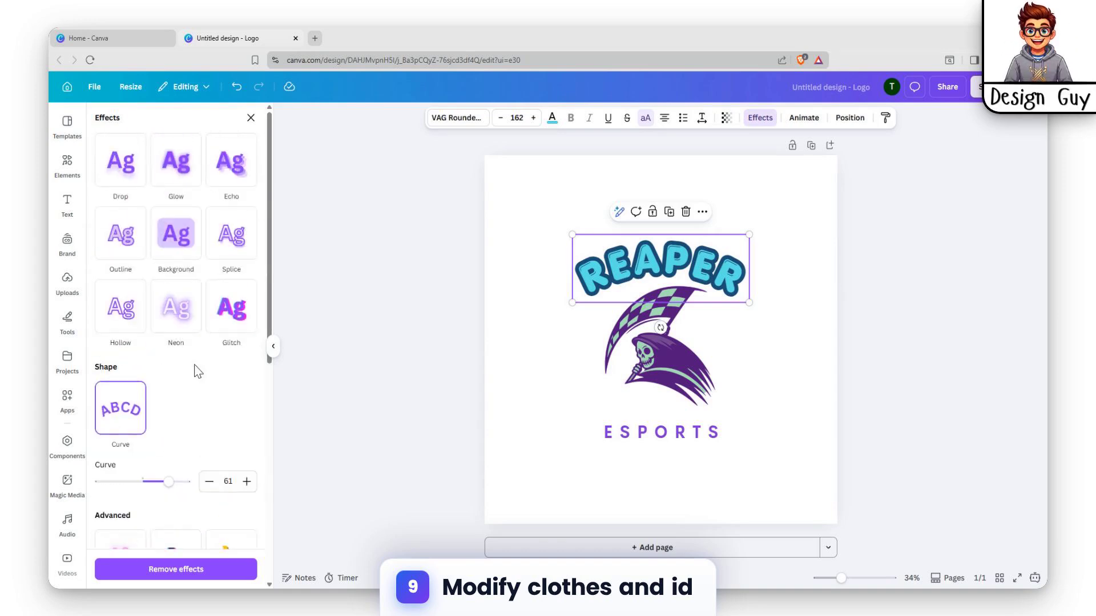
Try several violet, magenta and blue text colours on the REAPER title, settling on the document's purple
left_click(552, 118)
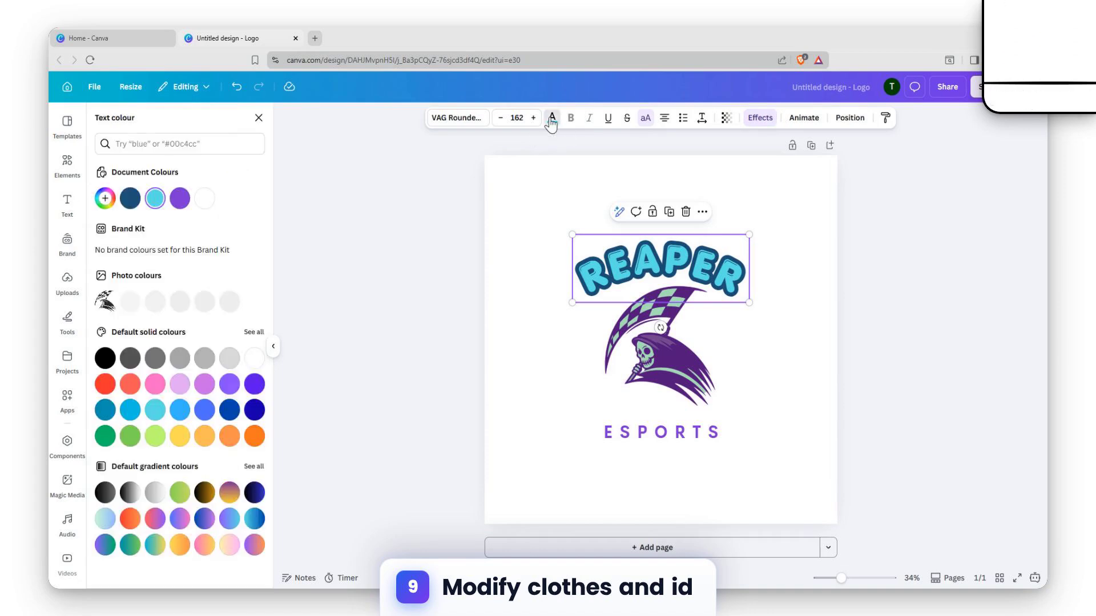
left_click(230, 384)
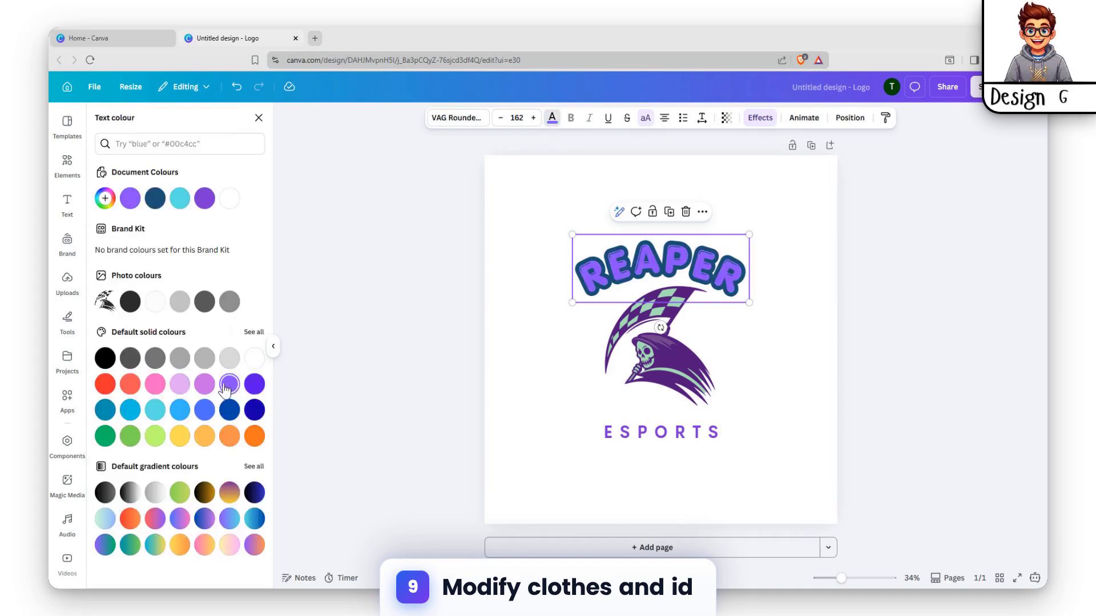
left_click(204, 385)
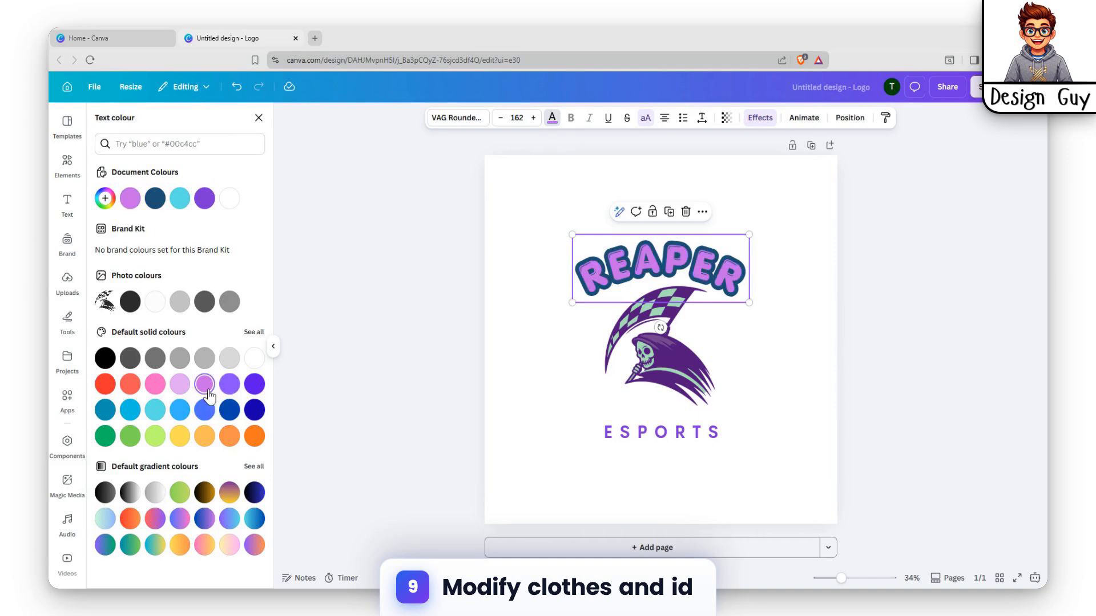
left_click(255, 388)
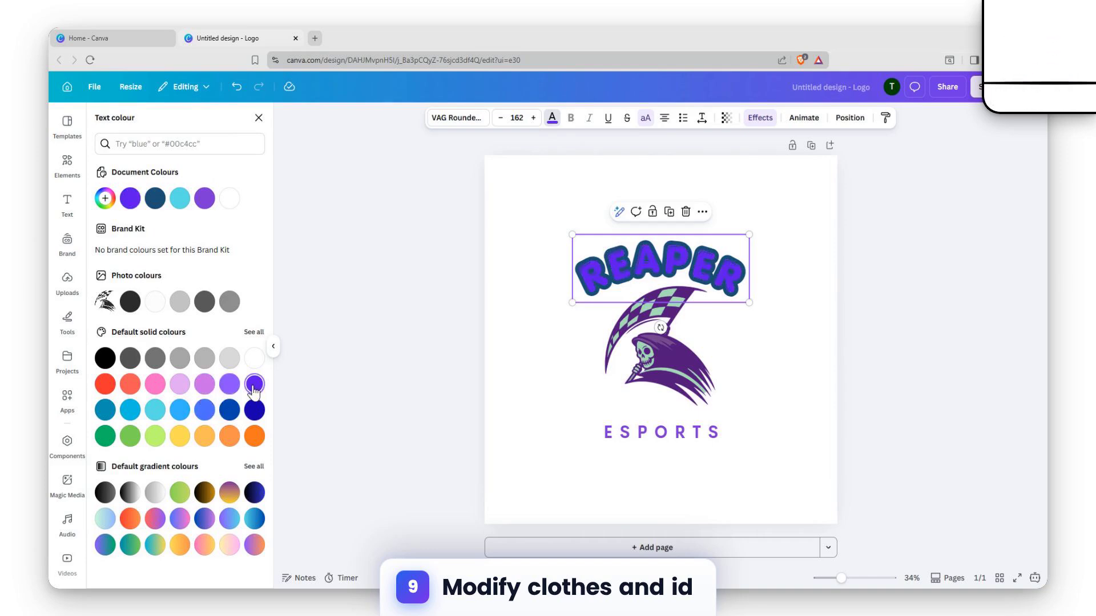
left_click(232, 409)
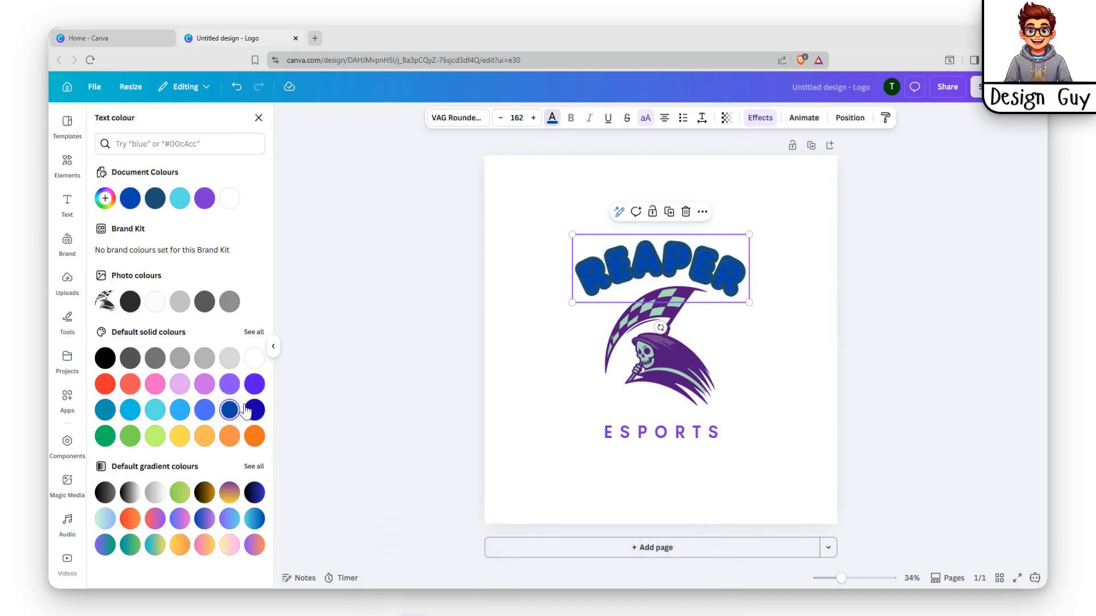
left_click(180, 410)
left_click(205, 199)
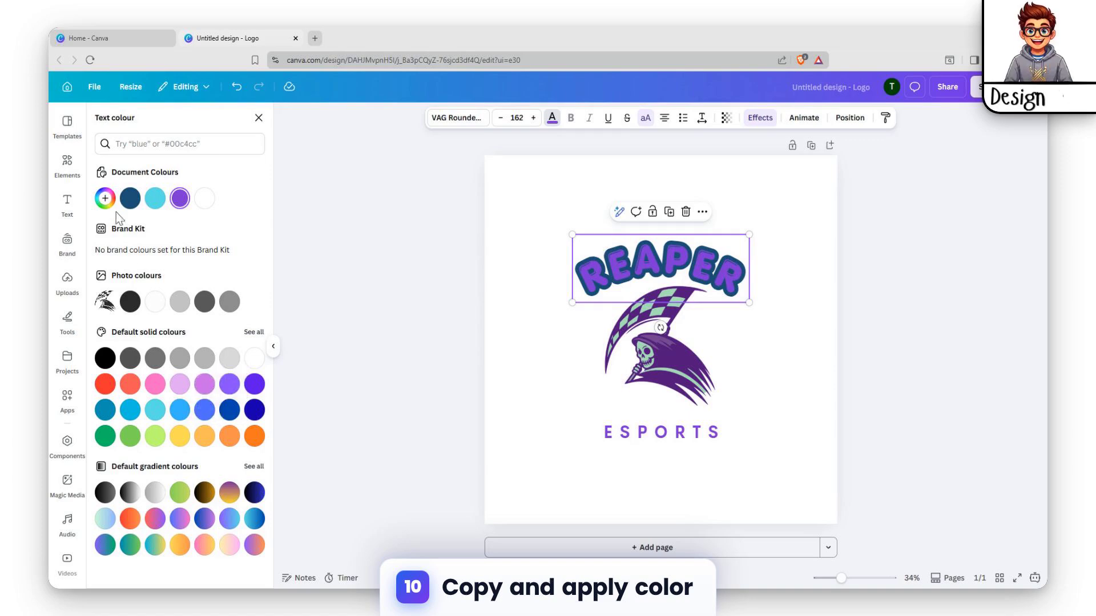
left_click(772, 292)
Open the purple text colour of ESPORTS for editing and select its hex code
left_click(666, 441)
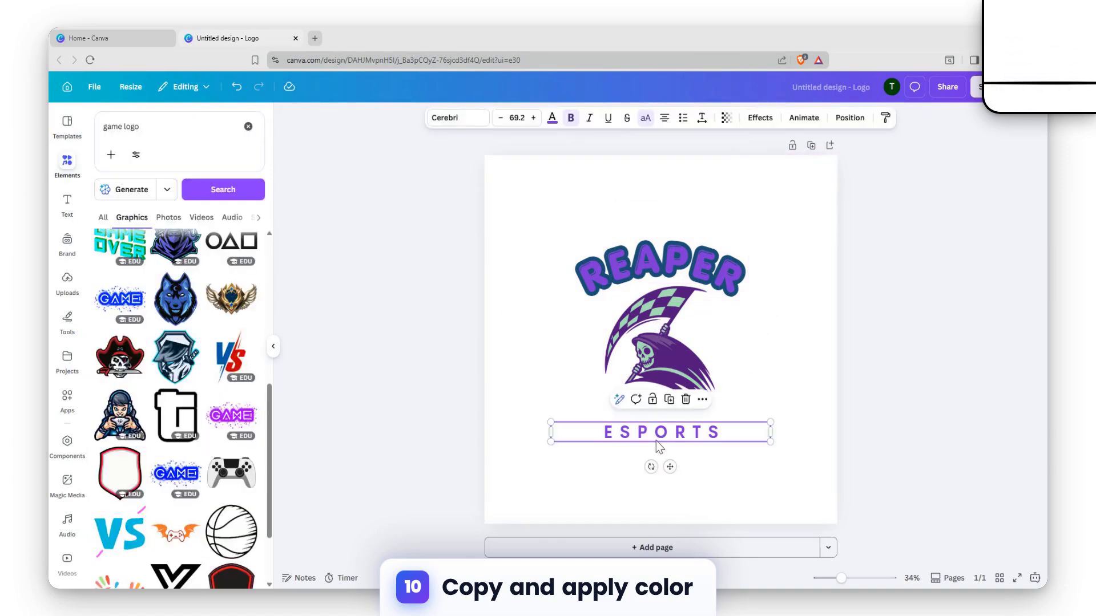
left_click(553, 117)
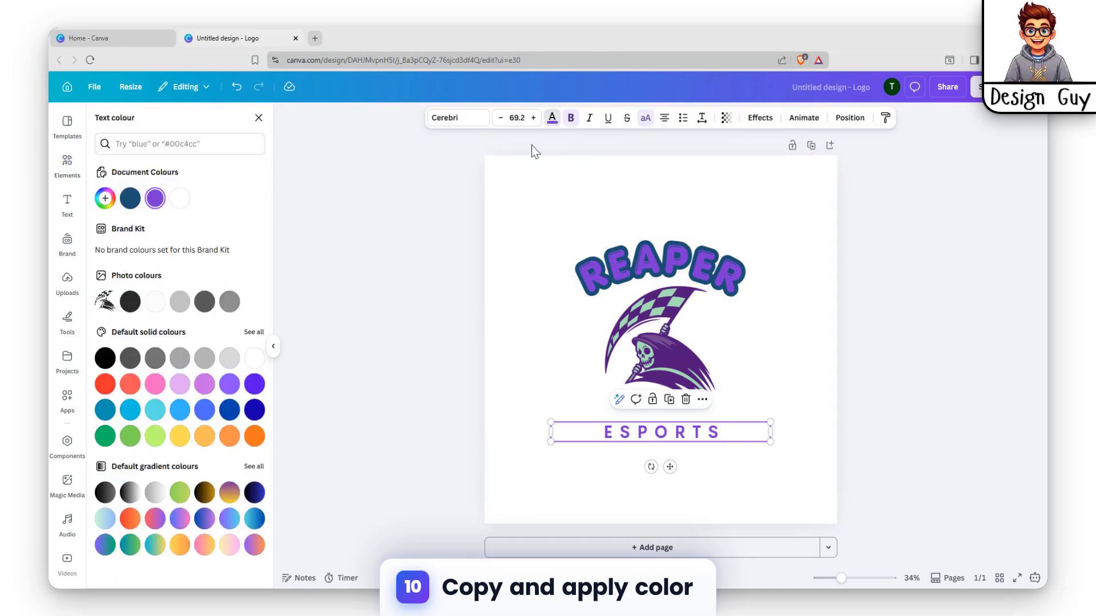
left_click(154, 199)
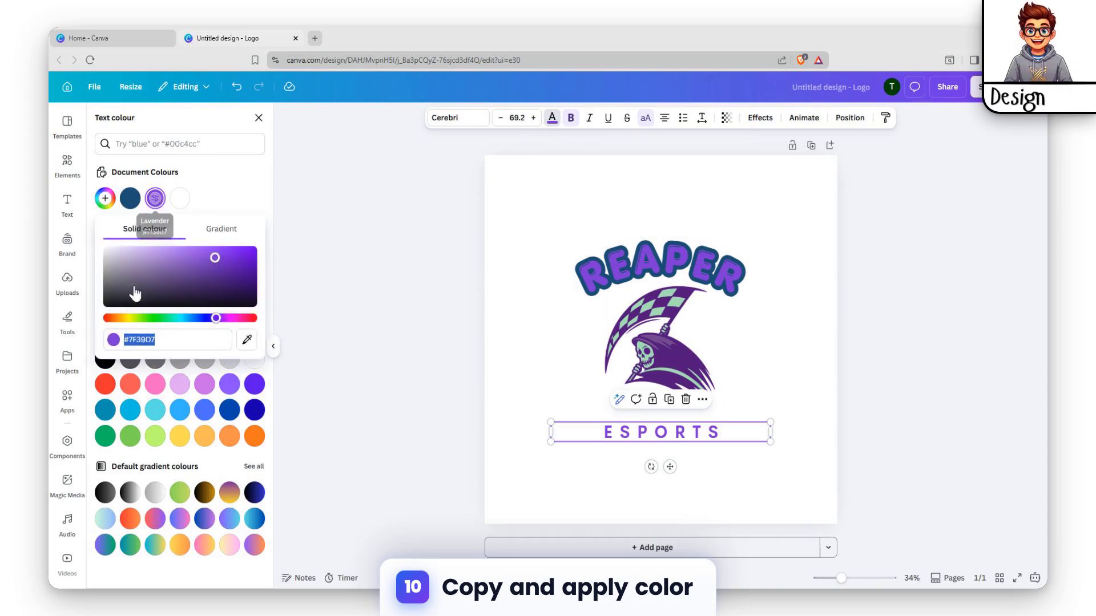
left_click(175, 339)
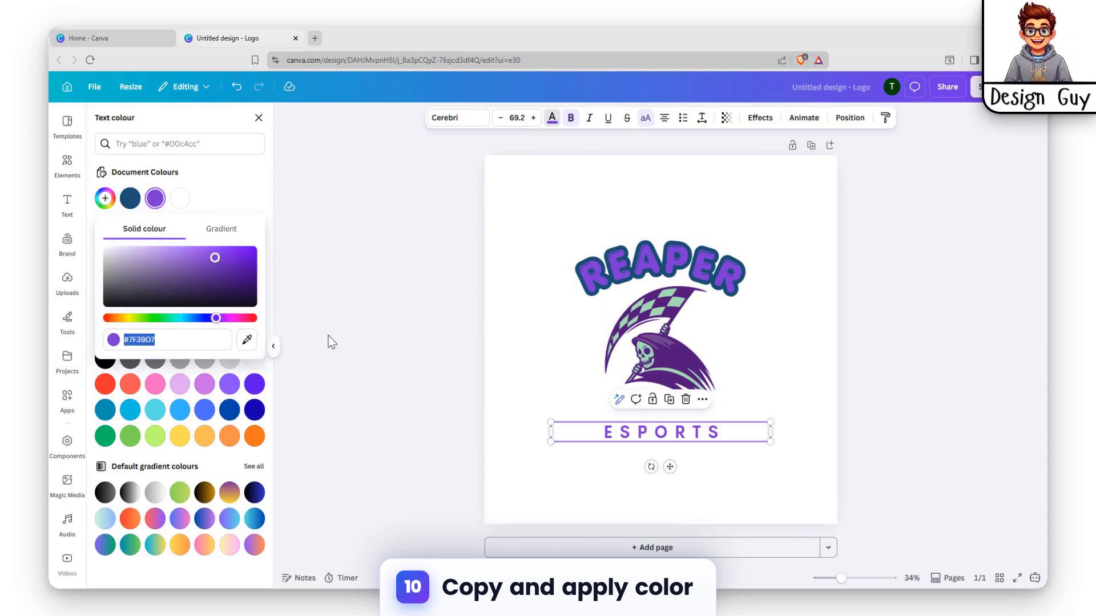
Match the REAPER text's colour to ESPORTS by sampling the ESPORTS purple with the eyedropper
left_click(649, 248)
double_click(648, 248)
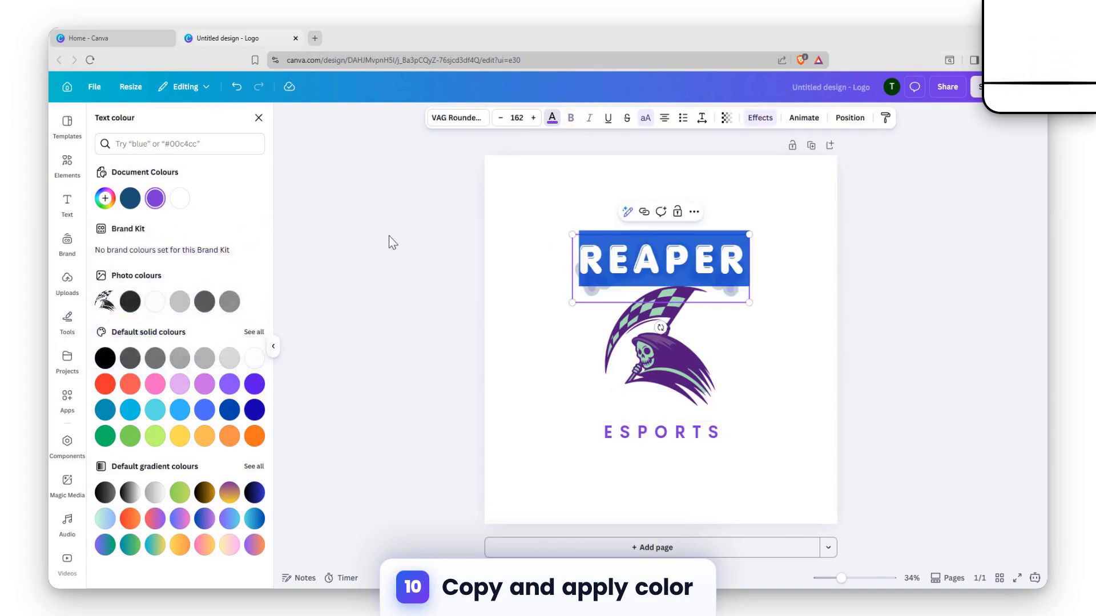
left_click(552, 117)
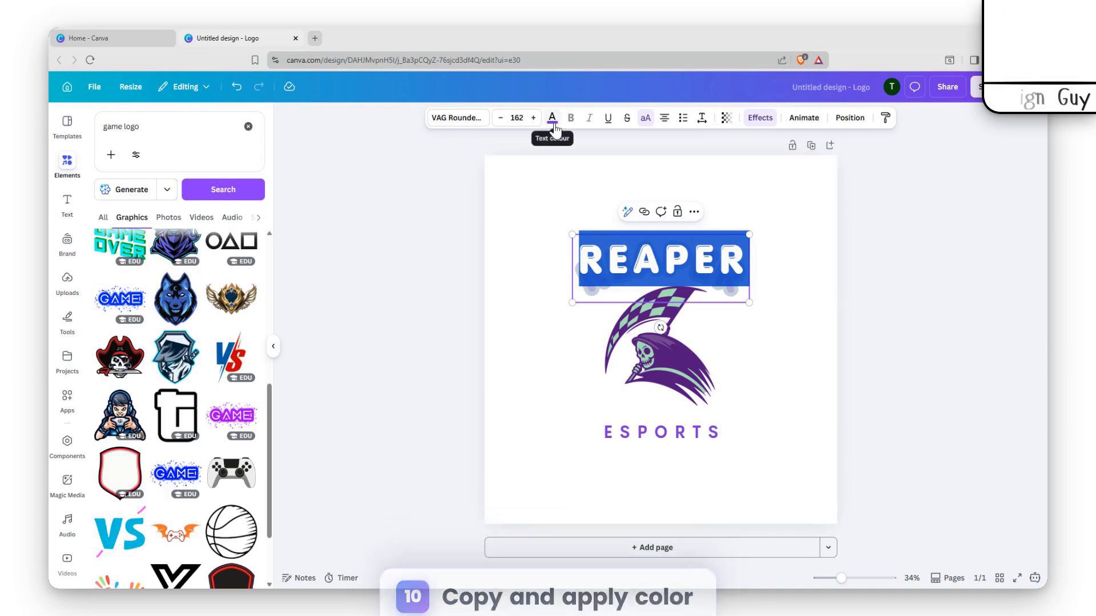
left_click(554, 121)
left_click(155, 199)
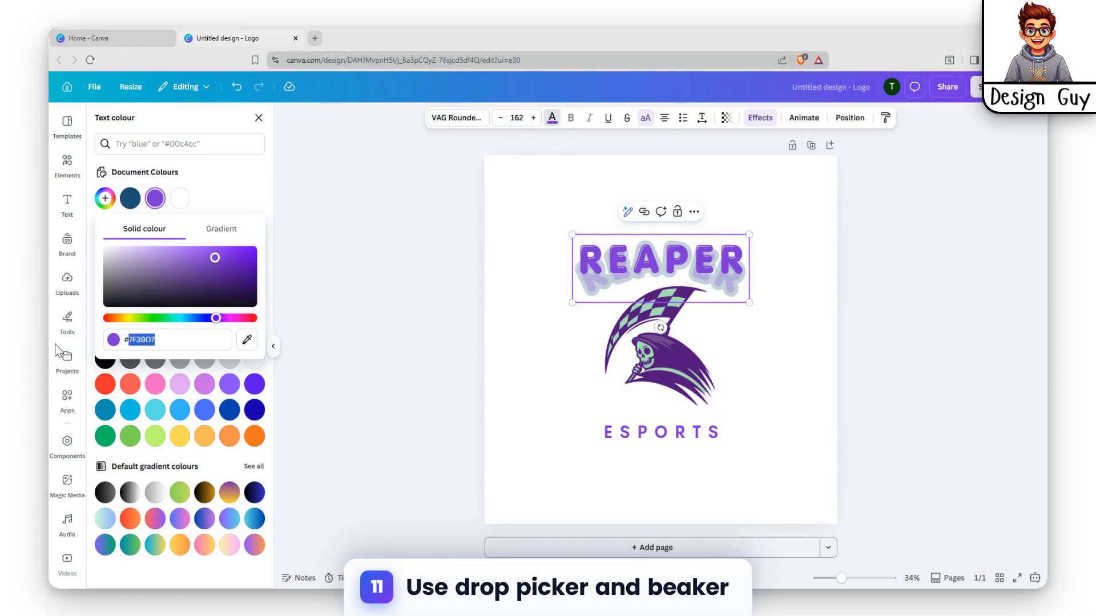
left_click(246, 339)
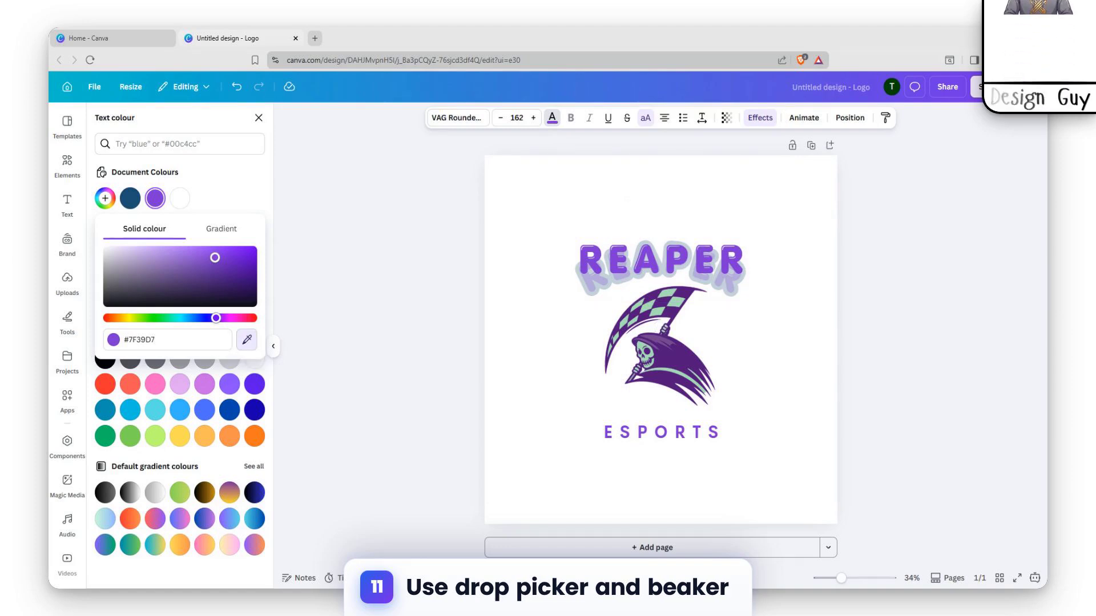
left_click(662, 432)
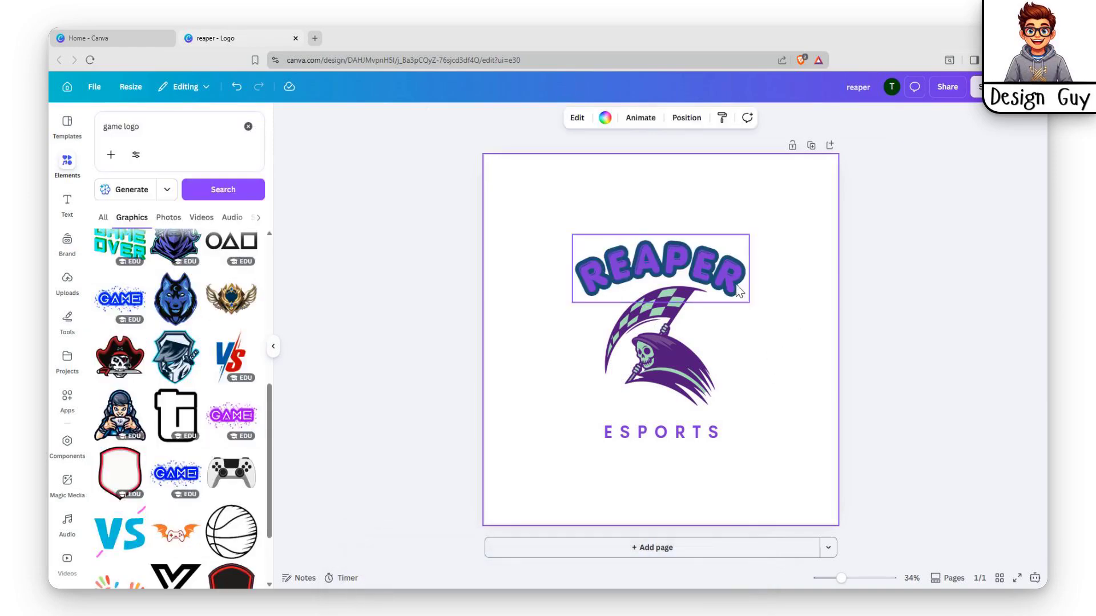
Try recolouring the REAPER title's letters with the document's navy, then with light green and dark purple sampled from the reaper graphic
left_click(687, 261)
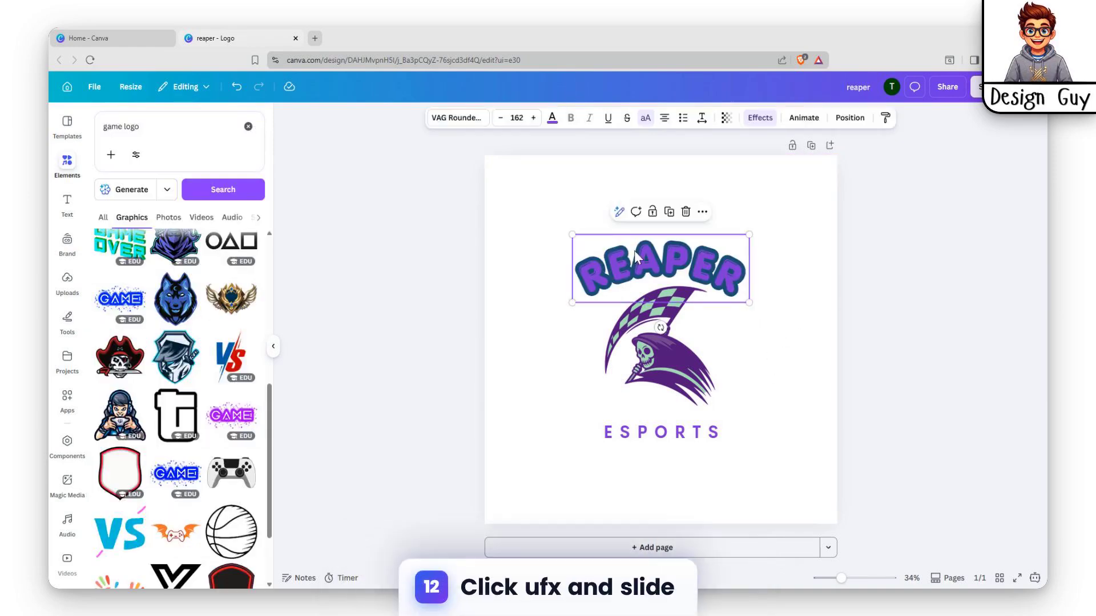
double_click(657, 256)
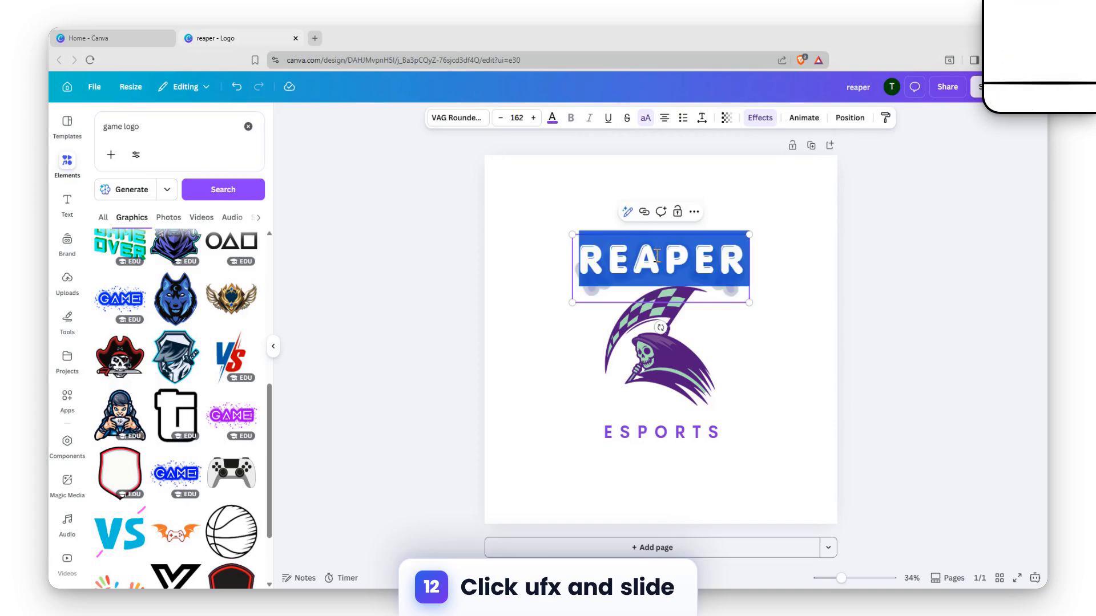
left_click(552, 118)
left_click(130, 198)
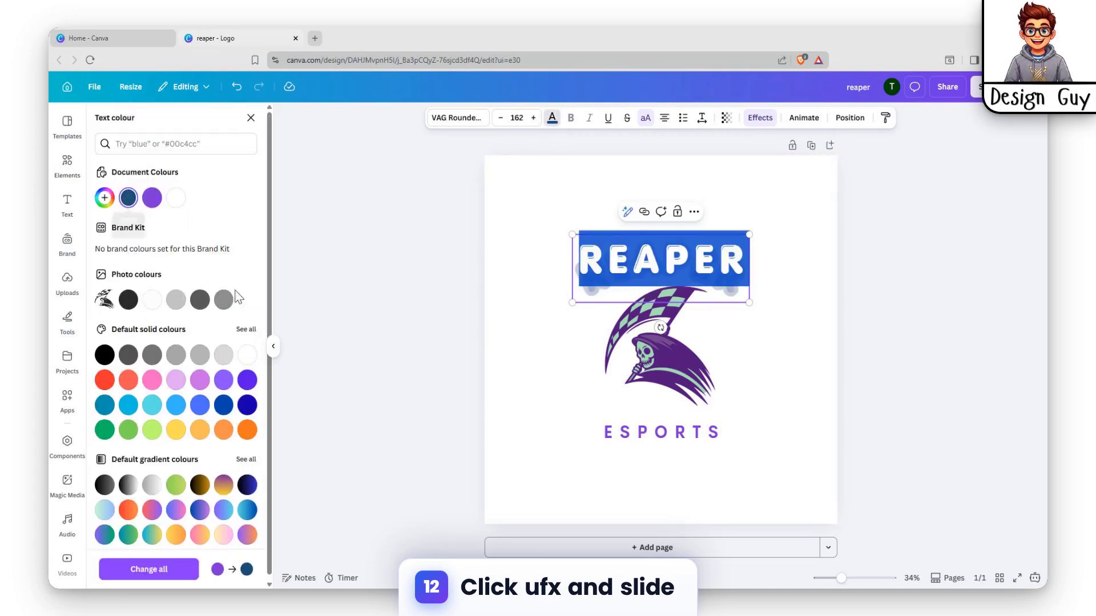
left_click(128, 198)
left_click(249, 341)
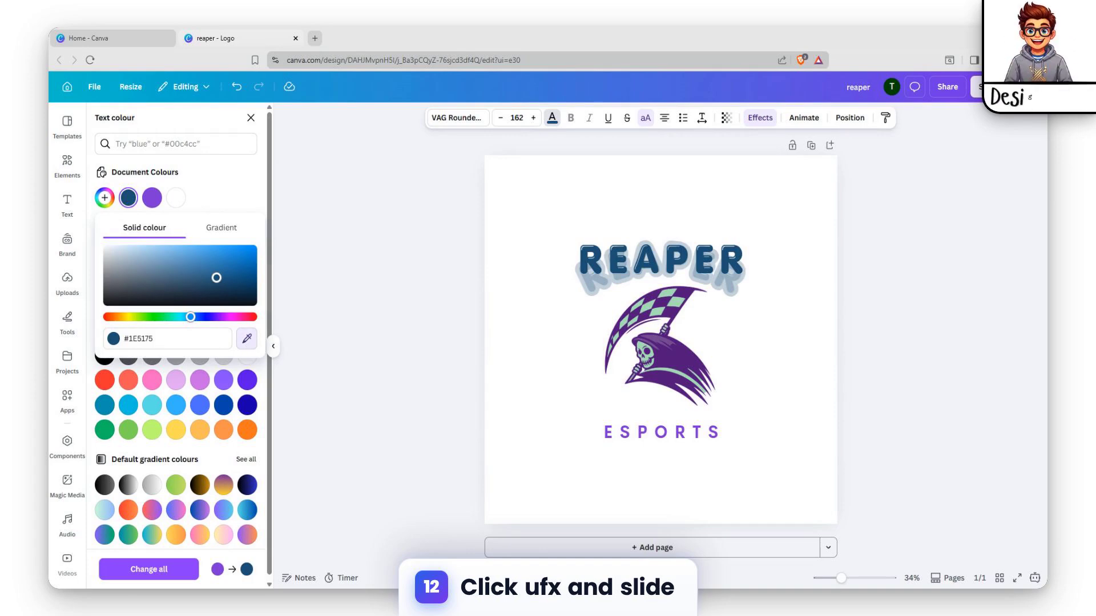
left_click(685, 377)
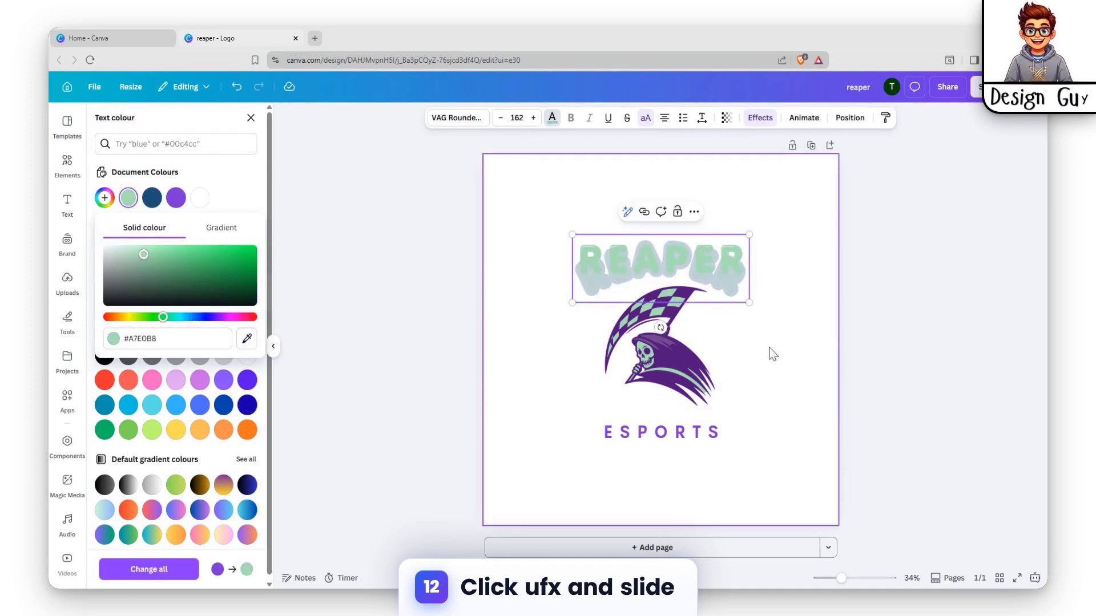
left_click(255, 334)
left_click(679, 360)
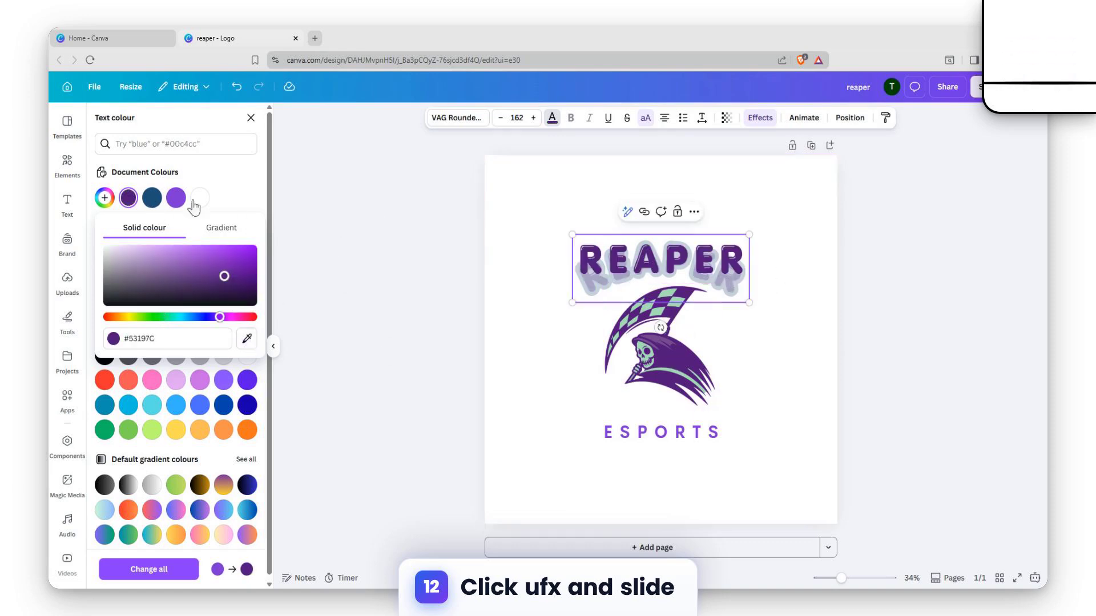
Try navy #1E5175 and the flag's light green #A7E0B8 on the REAPER letters, and undo the colour changes
left_click(155, 198)
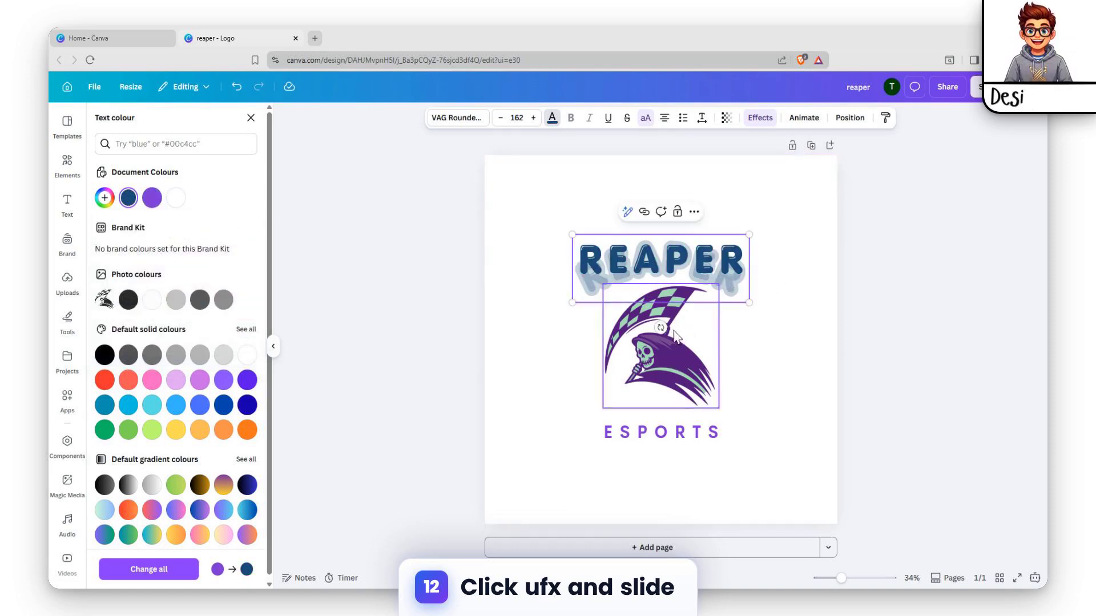
left_click(128, 198)
left_click(246, 338)
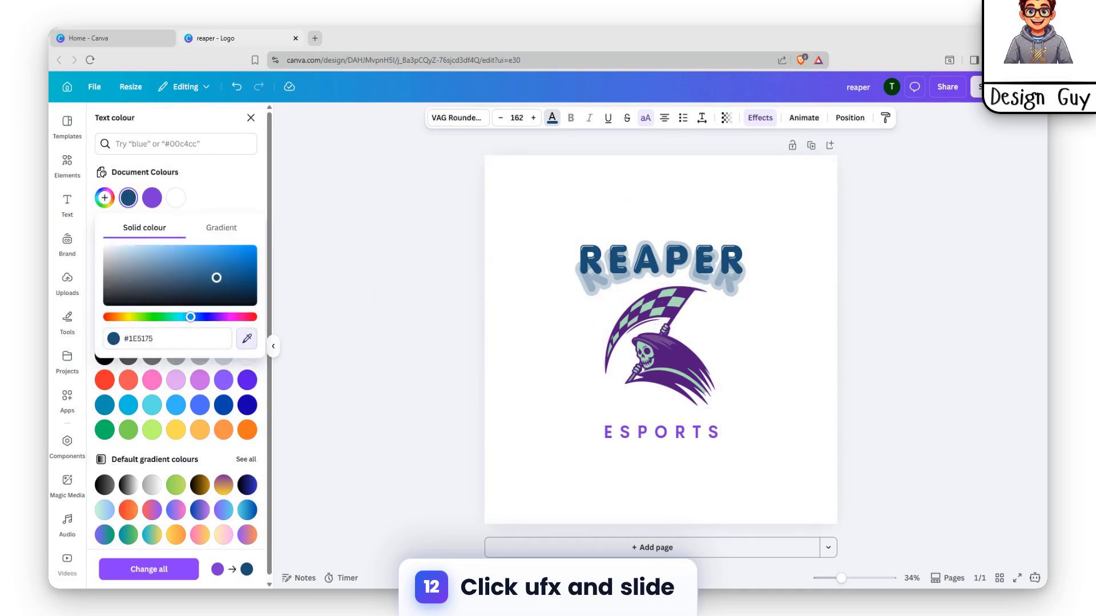
left_click(676, 297)
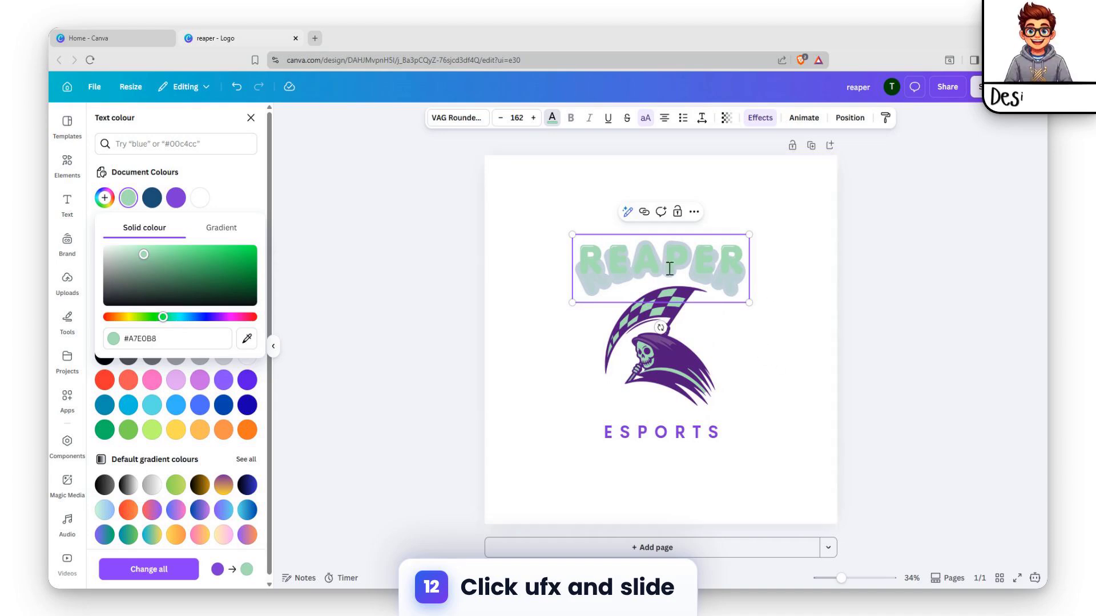
key("ctrl+z")
left_click(781, 339)
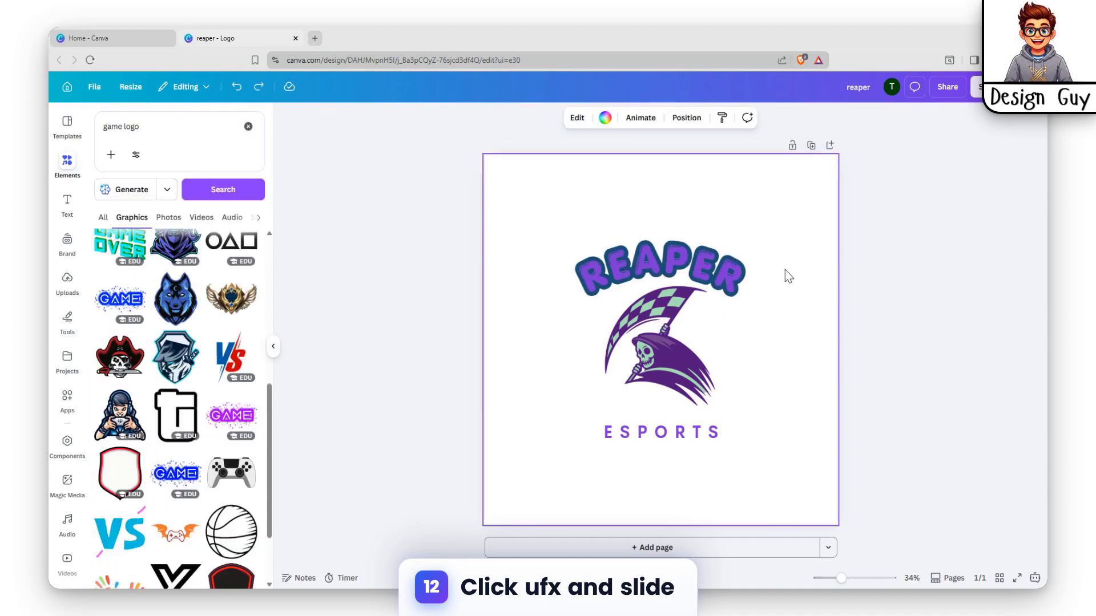
Try several colours for the REAPER title's Outline effect, settling on violet #8C52FF
left_click(734, 270)
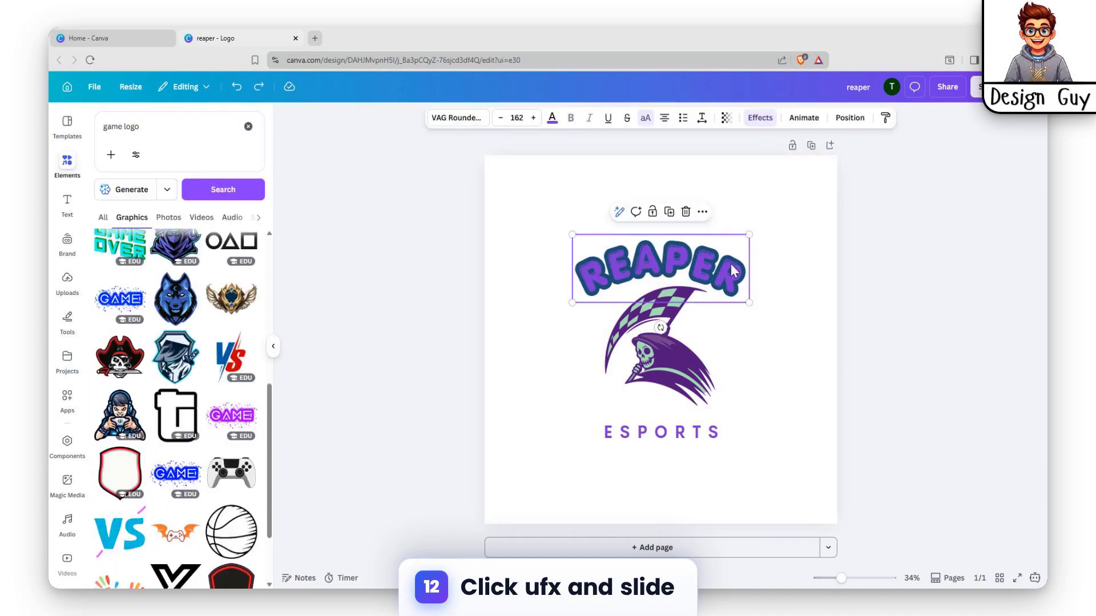
left_click(759, 118)
scroll(201, 359, "up", 5)
scroll(196, 350, "up", 3)
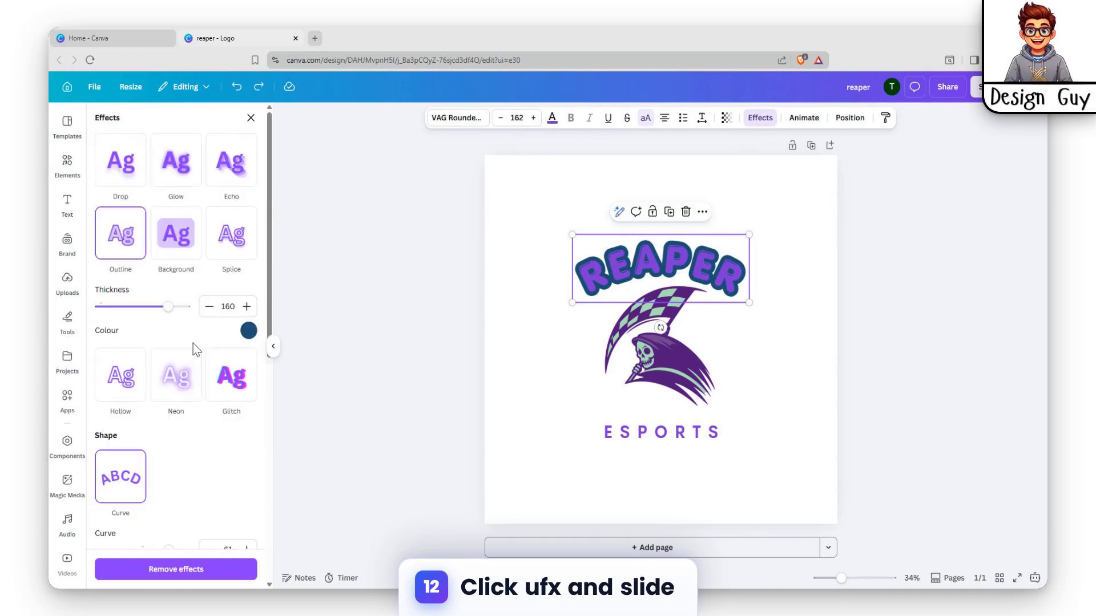
left_click(249, 330)
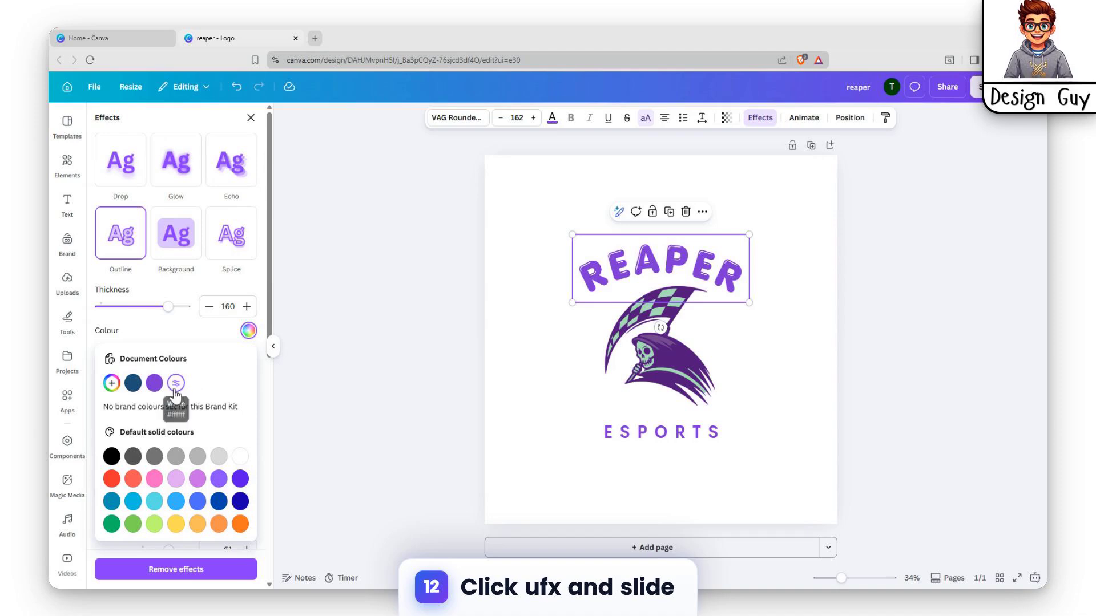
left_click(175, 524)
left_click(240, 479)
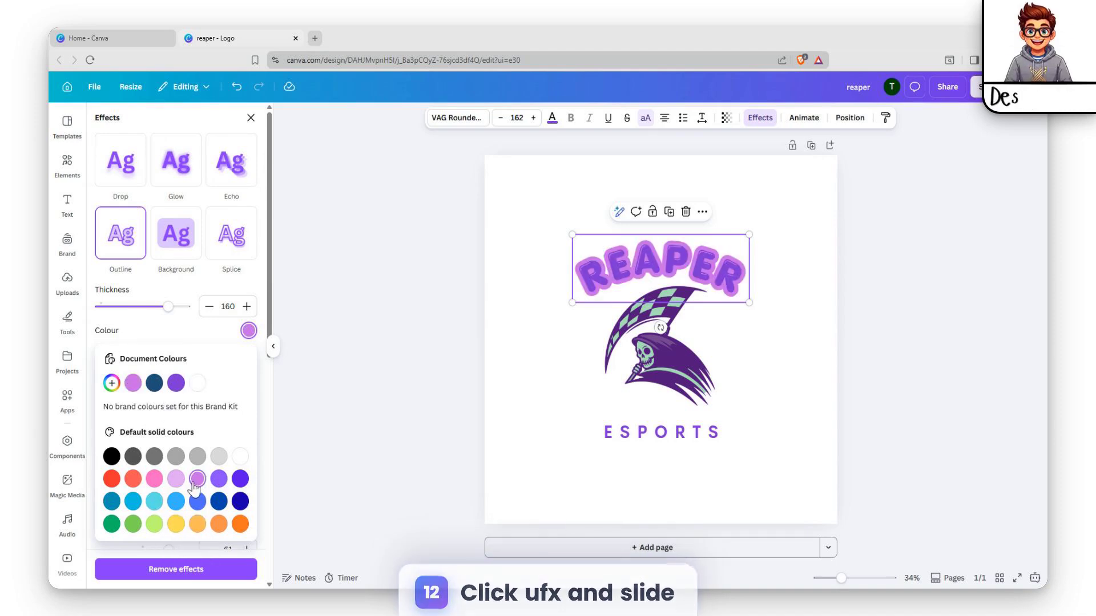
left_click(242, 500)
left_click(219, 481)
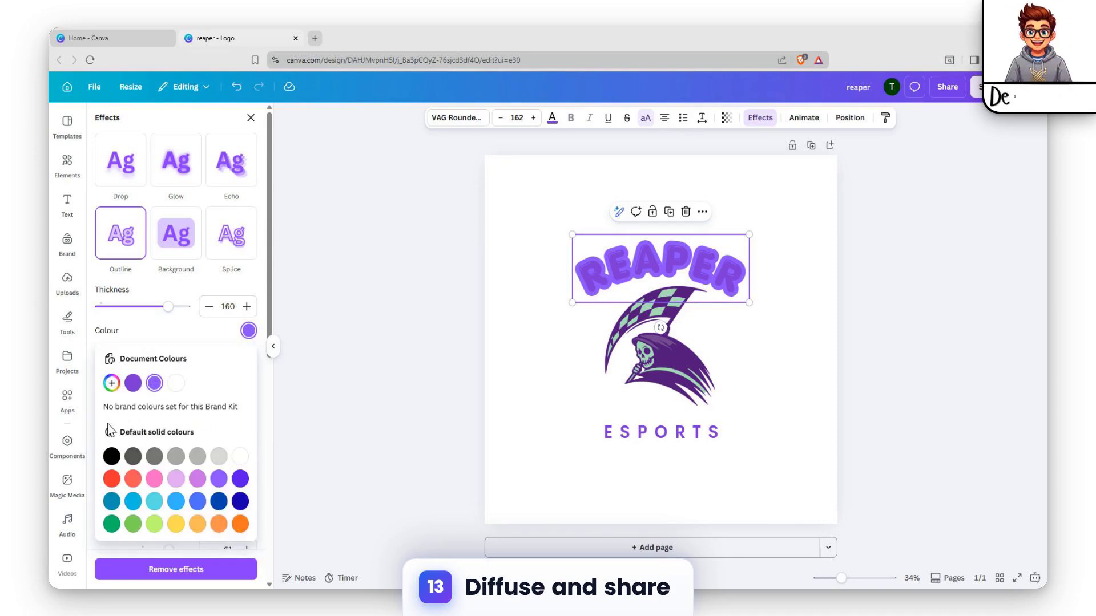
Set the REAPER title's outline to the custom dark grey #302F32 and deselect the title
left_click(112, 385)
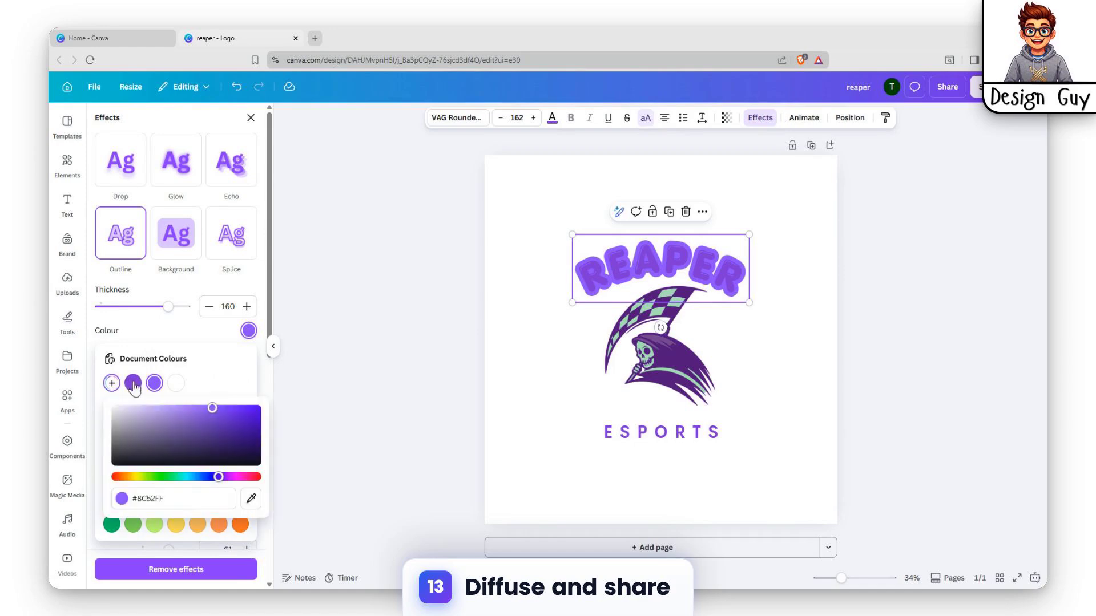
left_click_drag(160, 423, 122, 452)
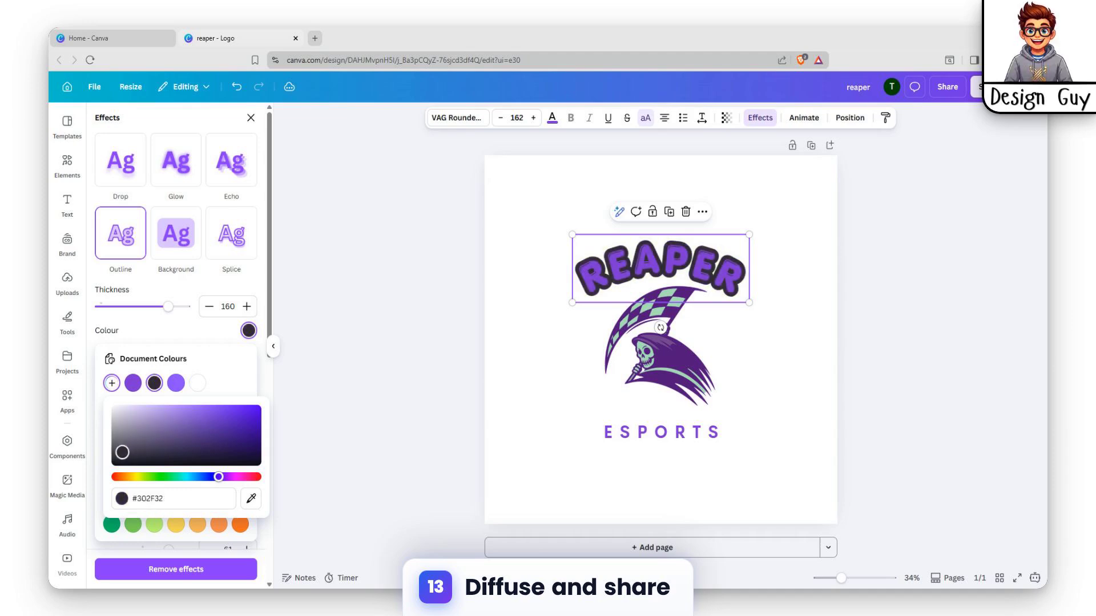
left_click(813, 362)
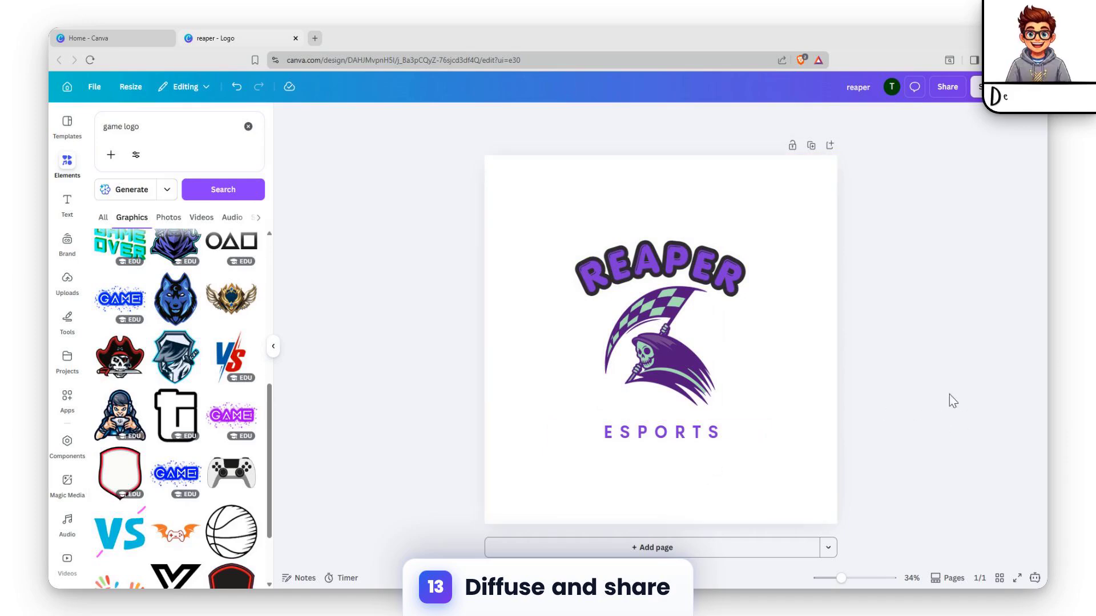
left_click(493, 206)
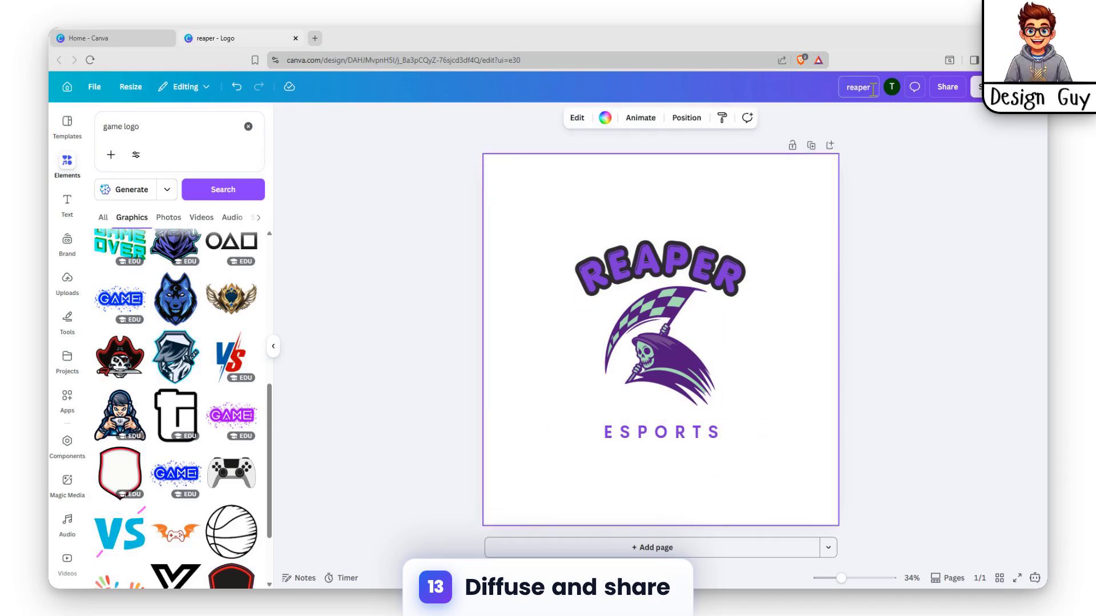
Download the logo as a PNG at 3.125 times its size, 6,250 × 6,250 px
left_click(947, 87)
left_click(862, 343)
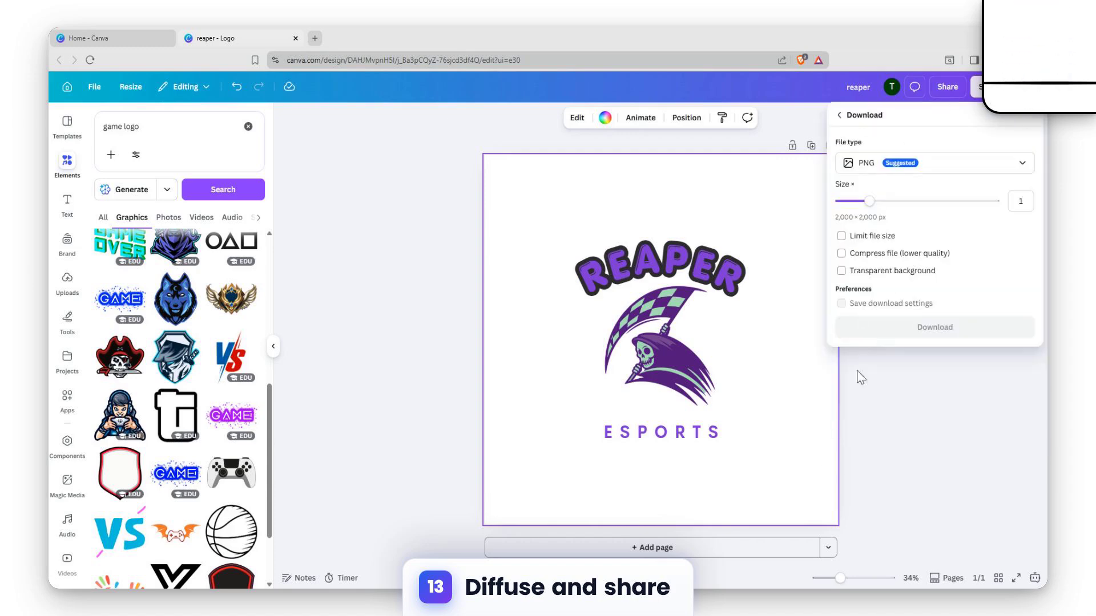
left_click_drag(870, 201, 1015, 212)
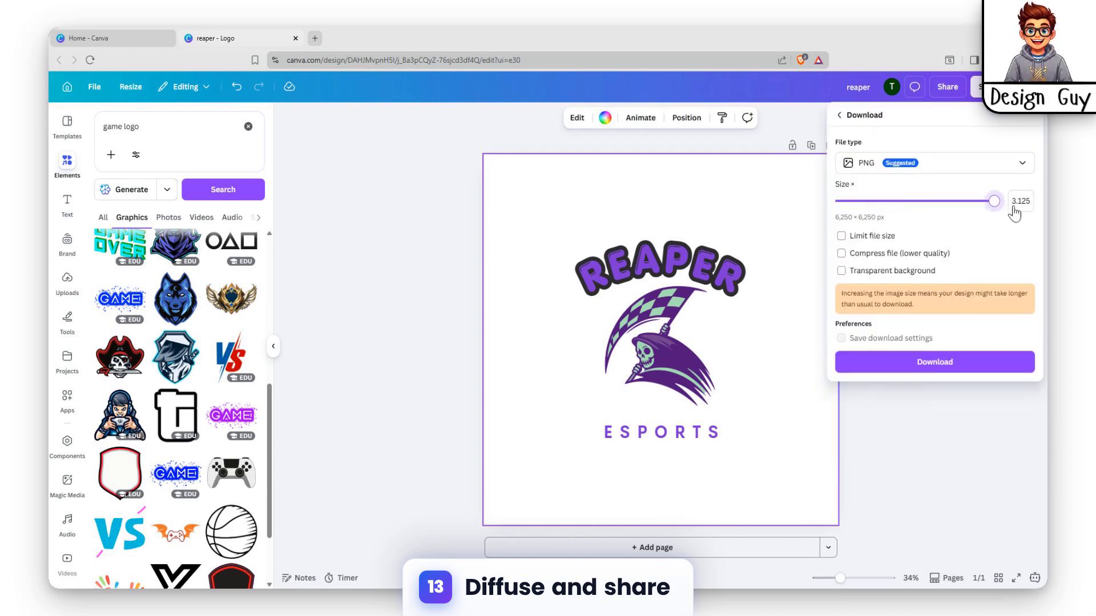
left_click(946, 366)
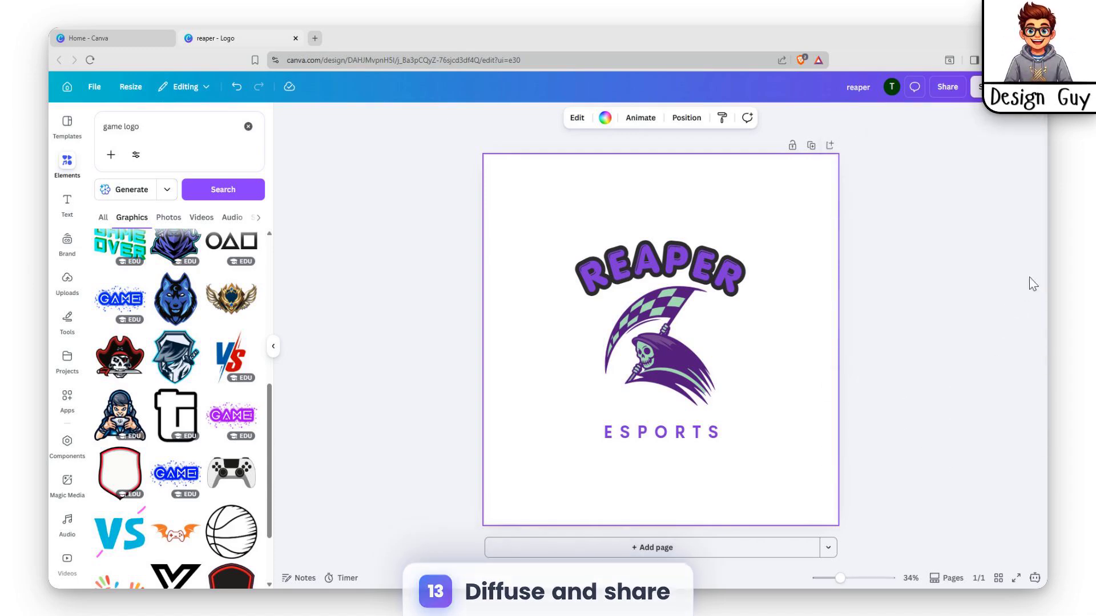